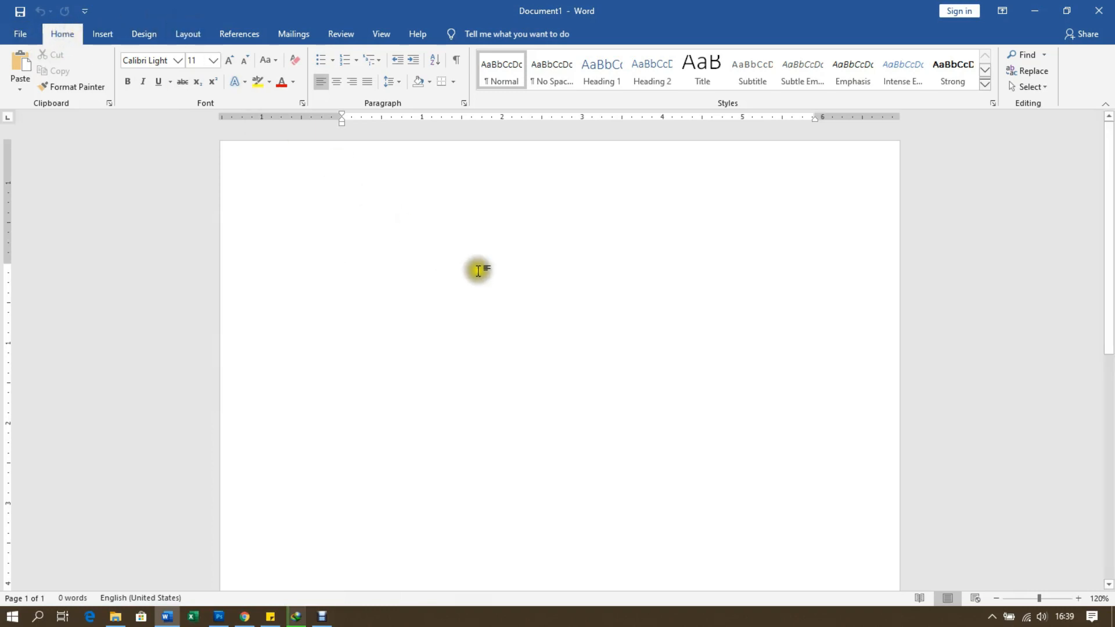
- Enter the placeholder text "Dsadasaaaaaaaaaaaaaaadasdsad dsafasfasfasfsaf" as the first line of the blank document
type("dsadasaaaaaaaaaaaaaadasdsad dsafasfasfasfsaf")
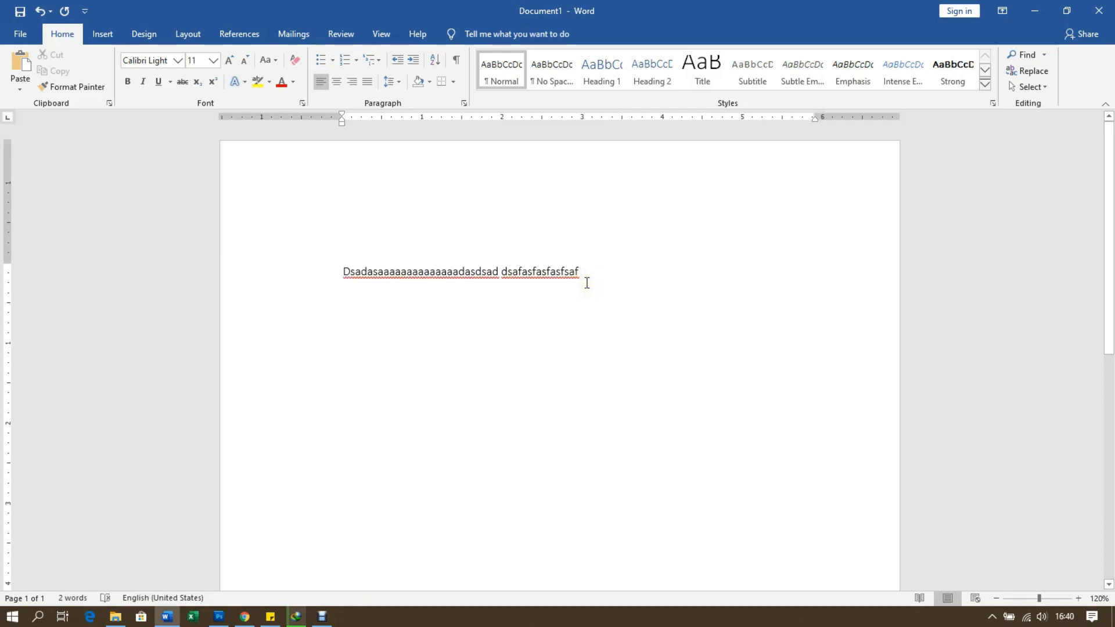
double_click(344, 272)
left_click(308, 209)
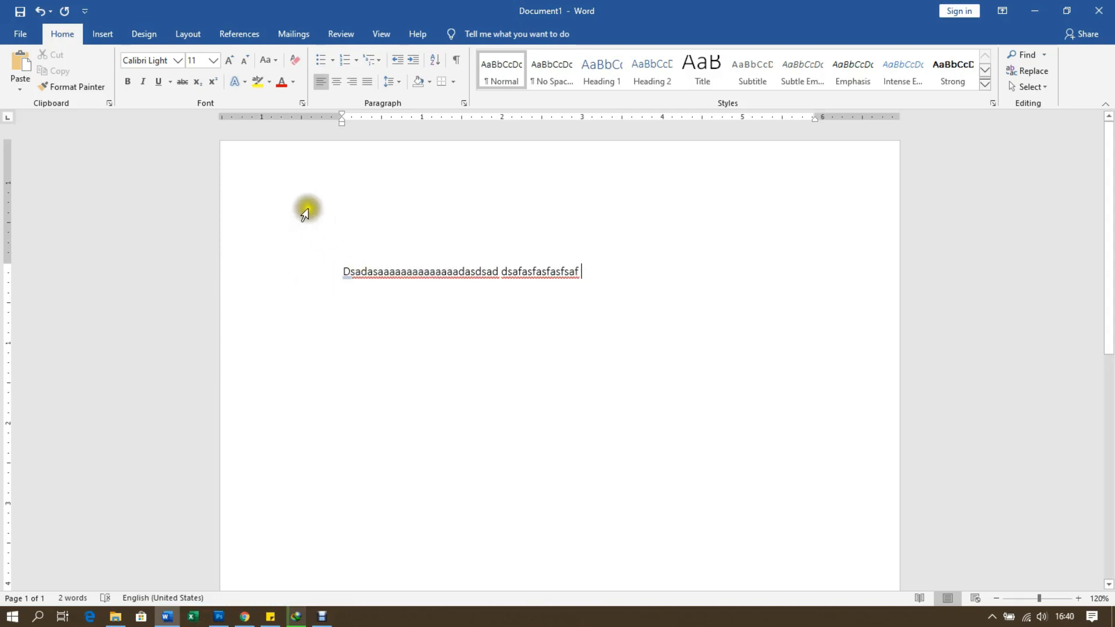
- In the proofing options, disable checking spelling as you type, marking grammar errors as you type, frequently confused words and checking grammar with spelling
left_click(20, 33)
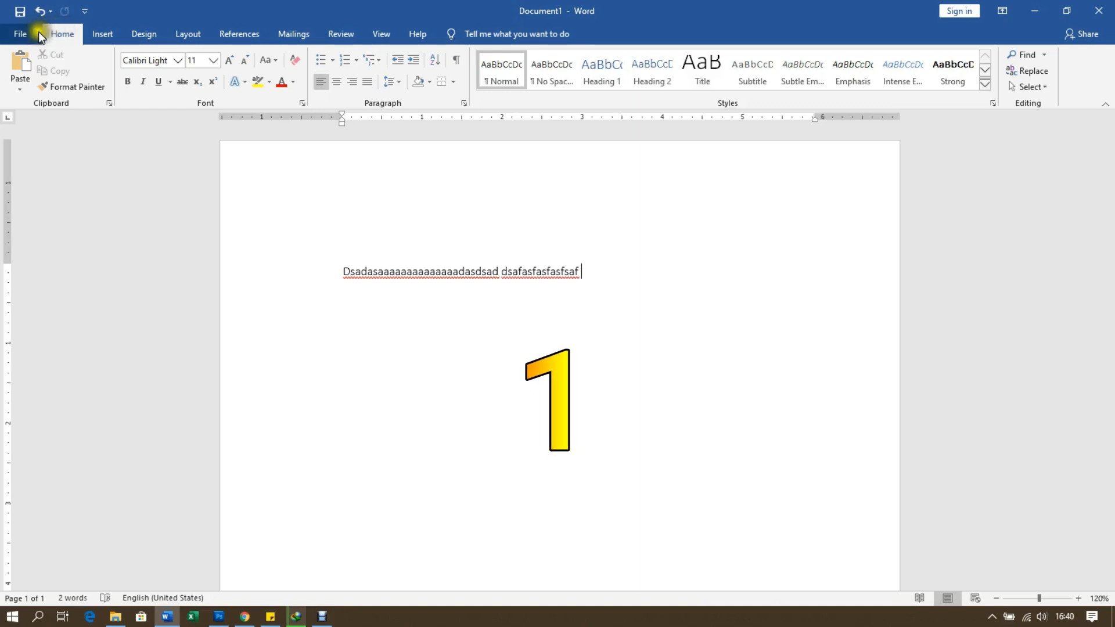
left_click(21, 34)
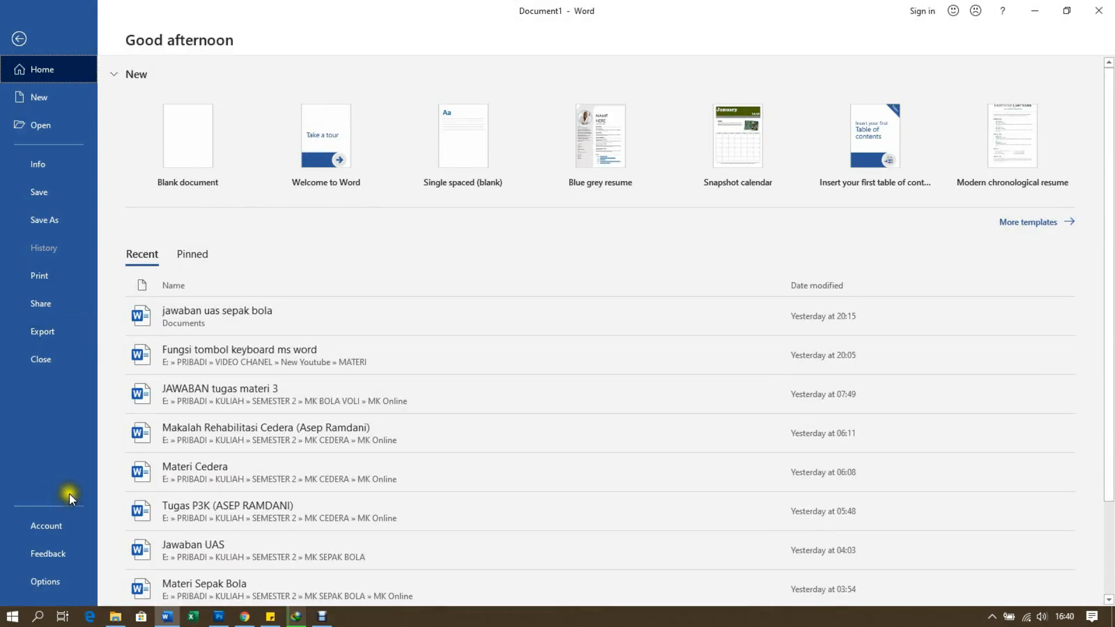
left_click(44, 580)
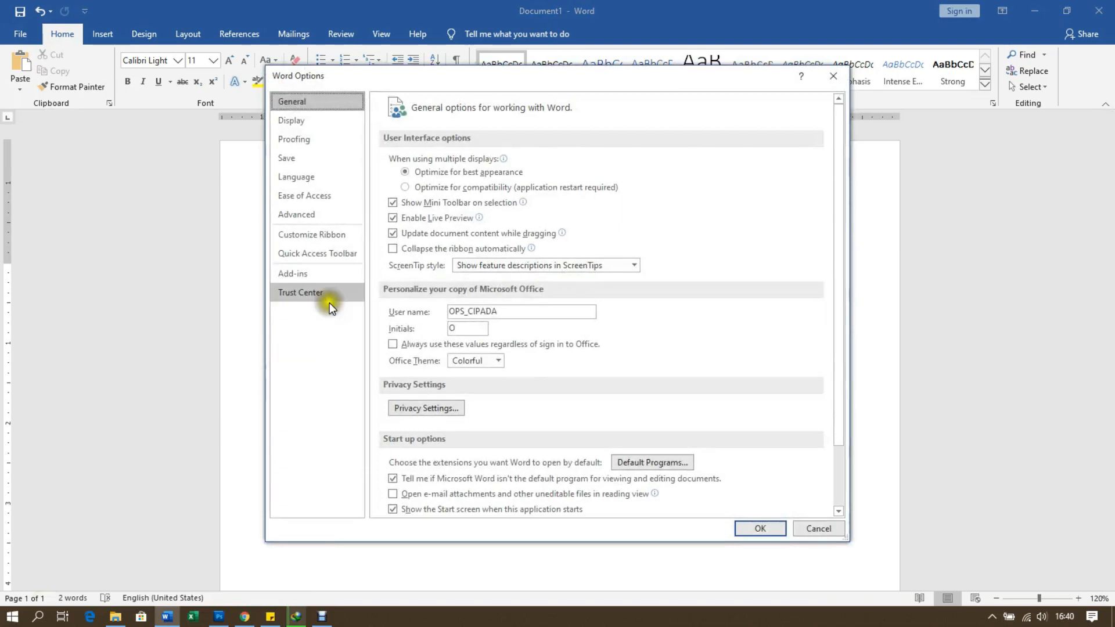
left_click(296, 139)
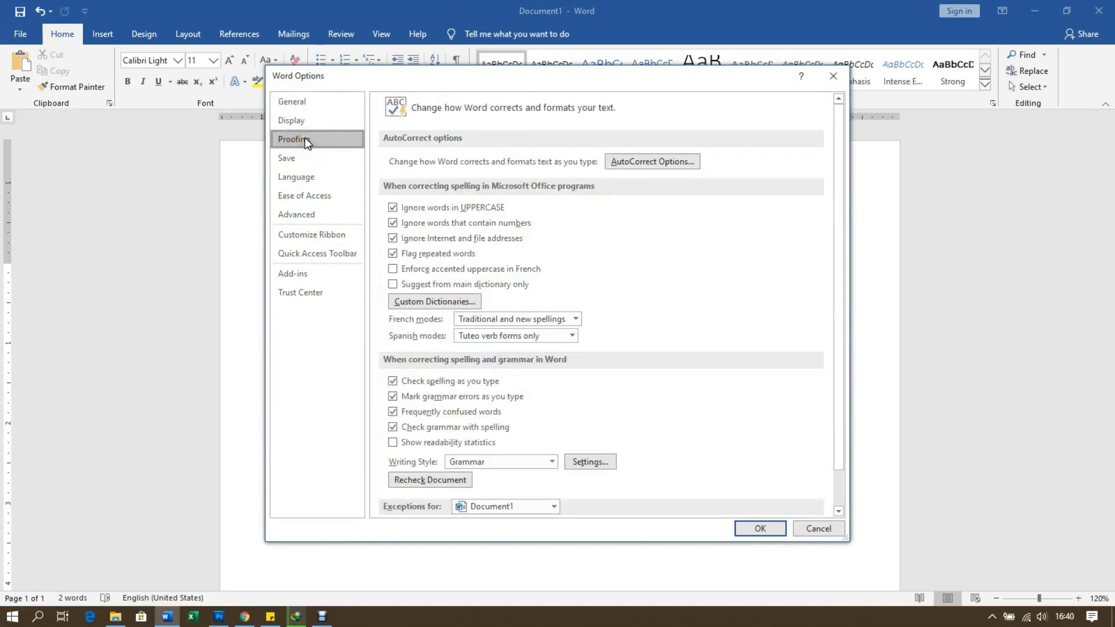
scroll(420, 398, "down", 1)
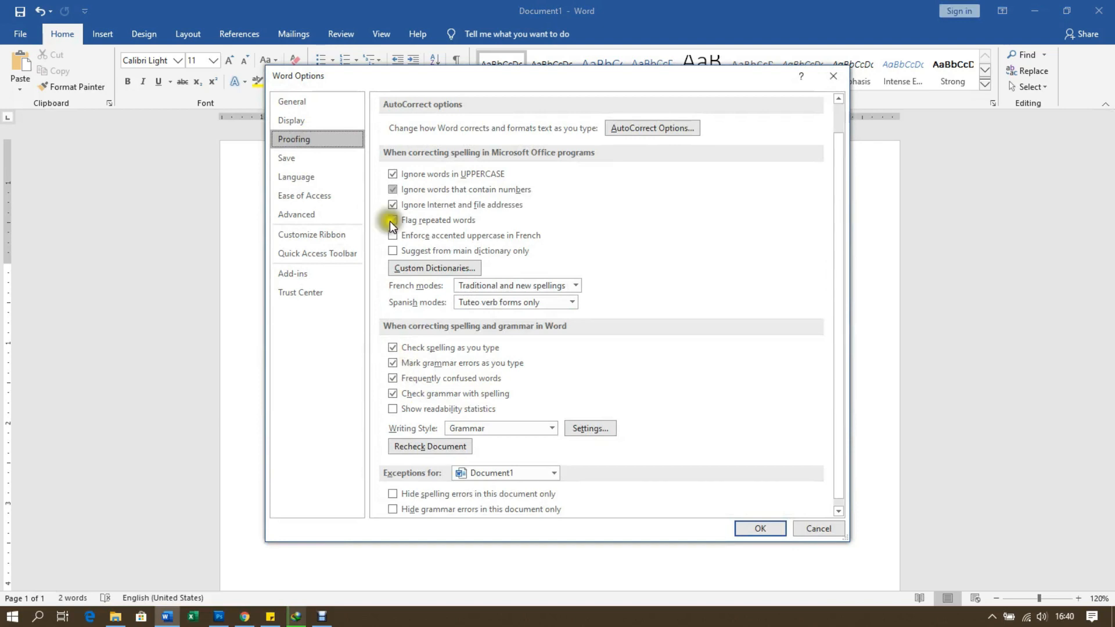
left_click_drag(382, 78, 591, 105)
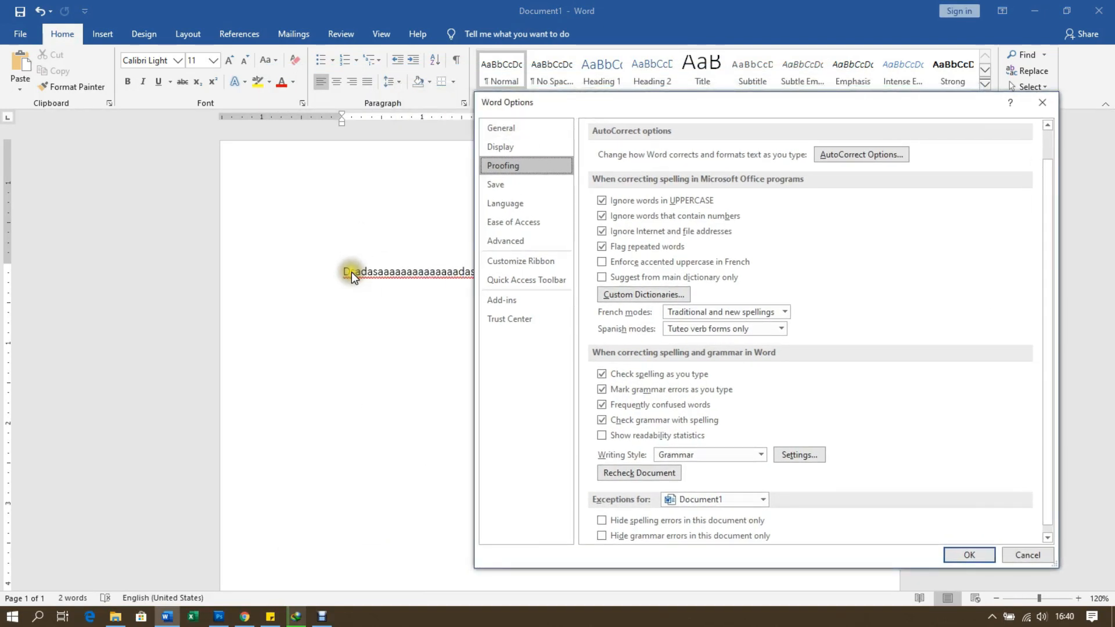
left_click(602, 373)
left_click(604, 373)
left_click(603, 376)
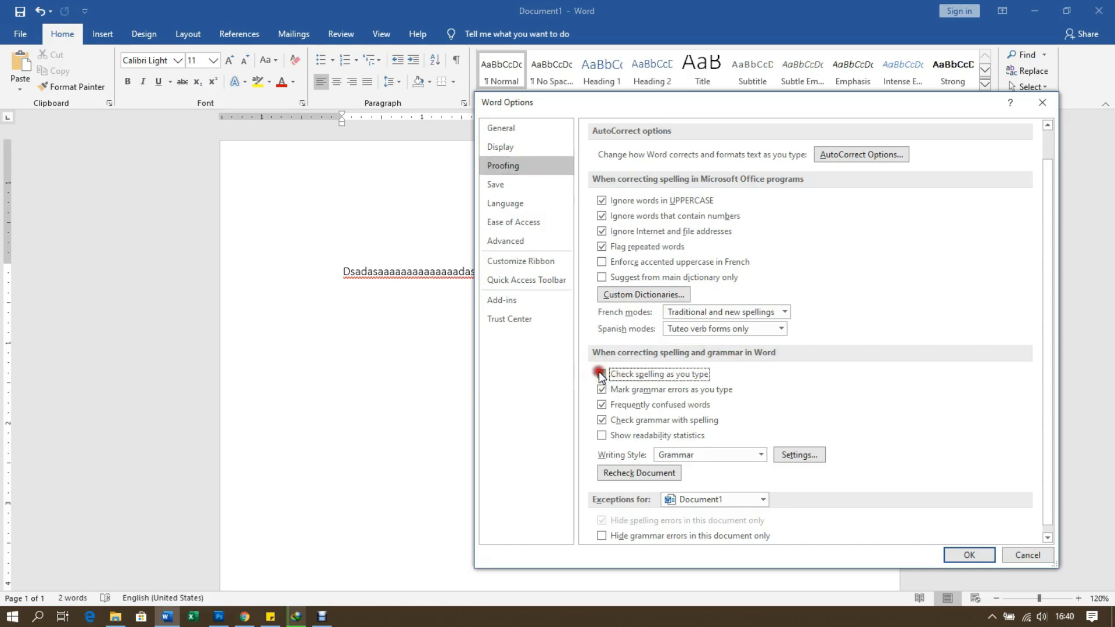
left_click(602, 390)
left_click(602, 406)
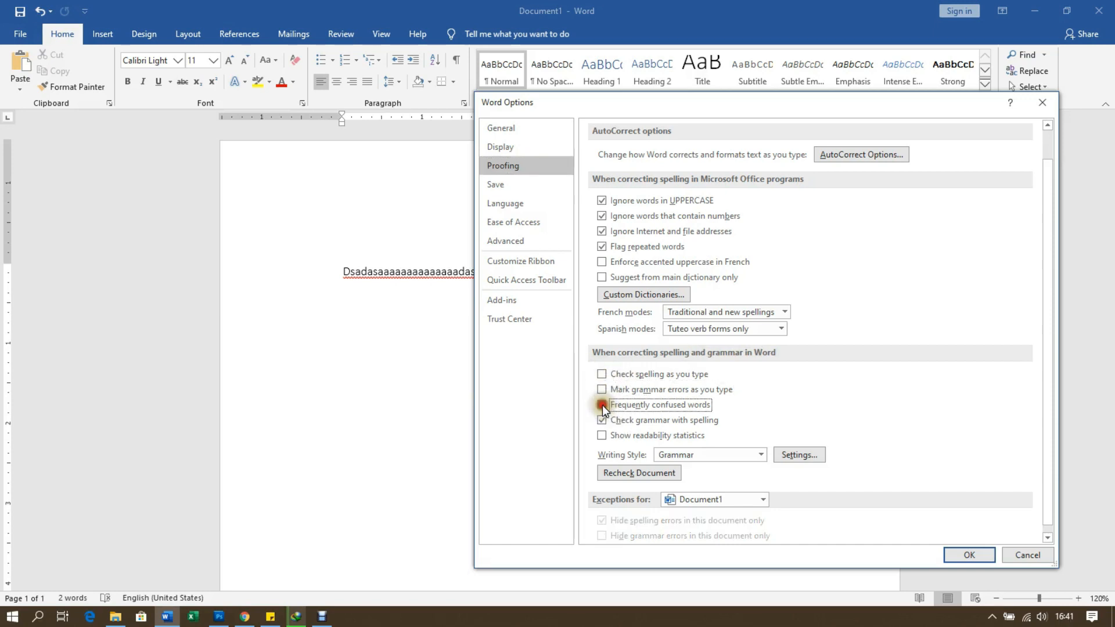
left_click(602, 420)
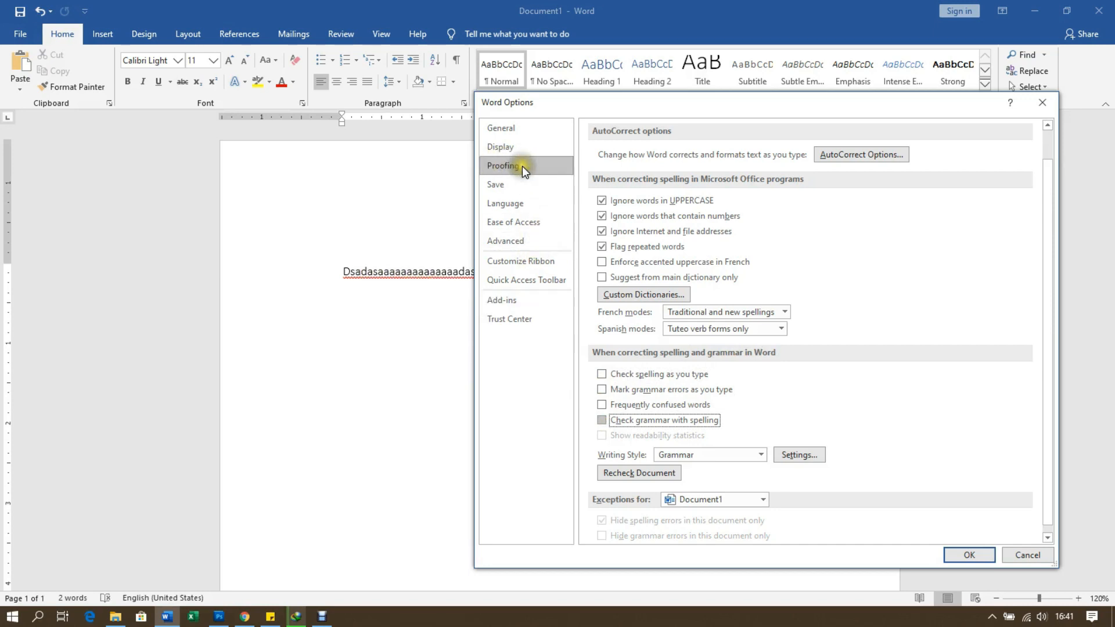
- Set the default format for saving files to Word 97-2003 Document (*.doc) in the save options
left_click(496, 185)
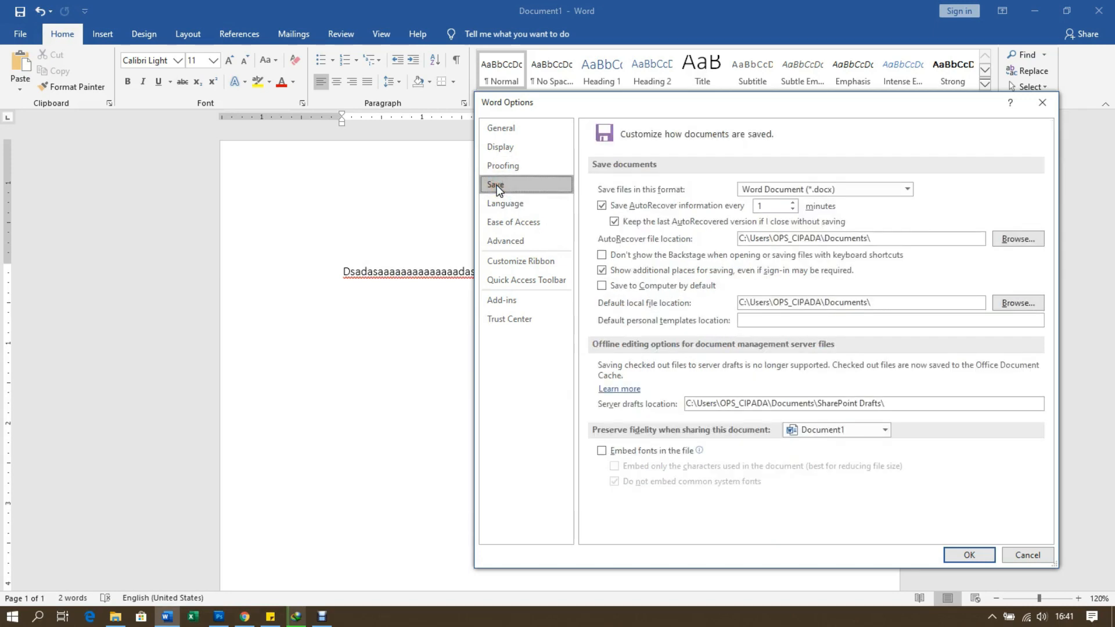
left_click_drag(553, 109, 403, 79)
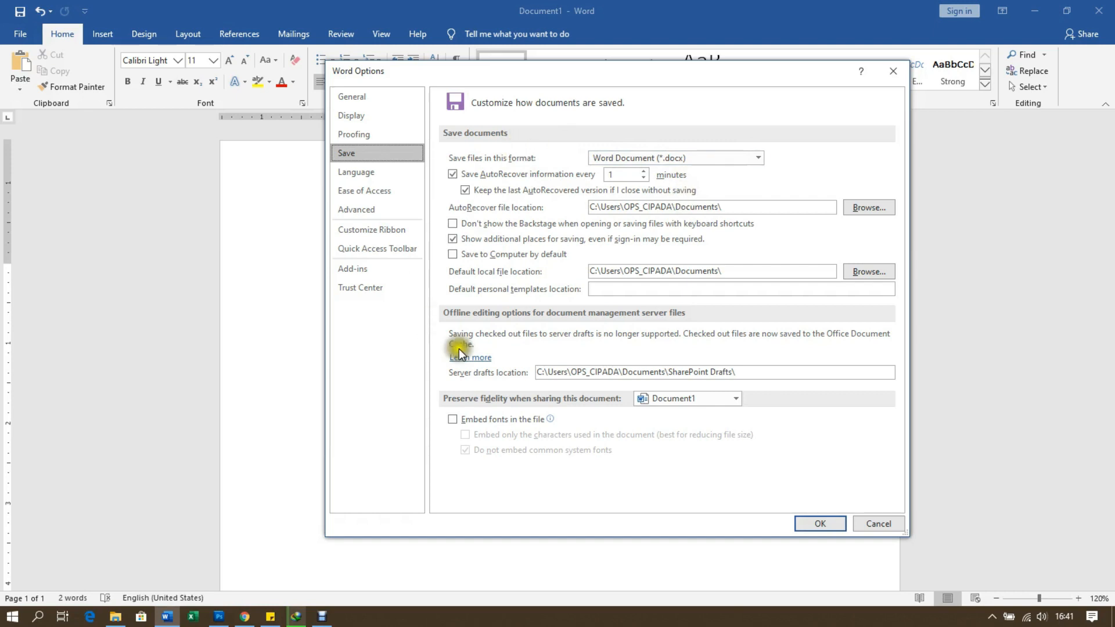
left_click(610, 208)
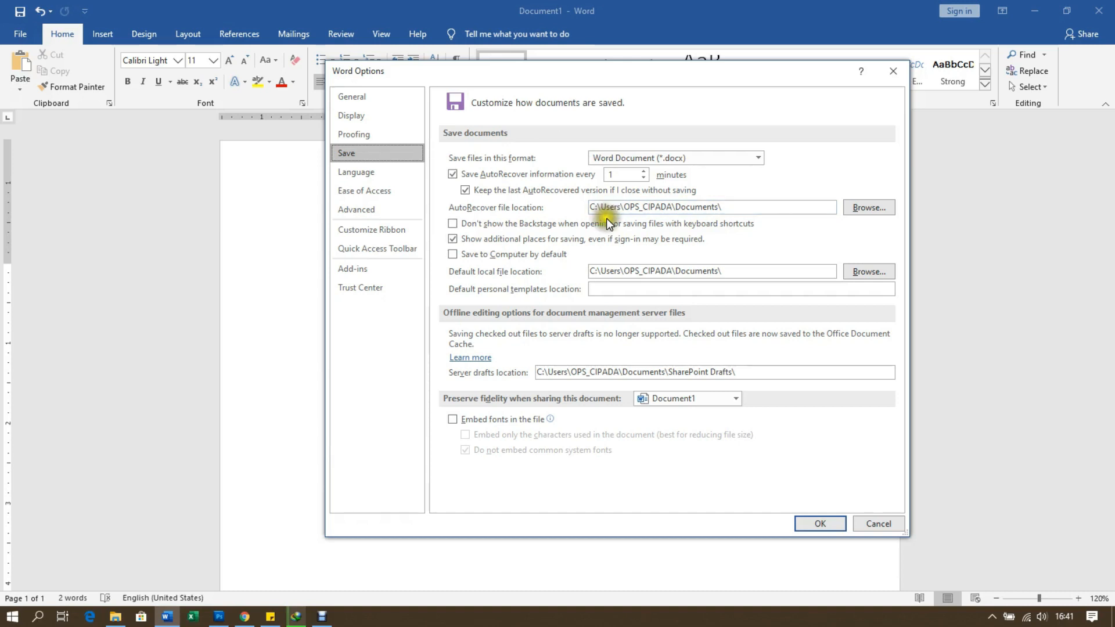
left_click(609, 211)
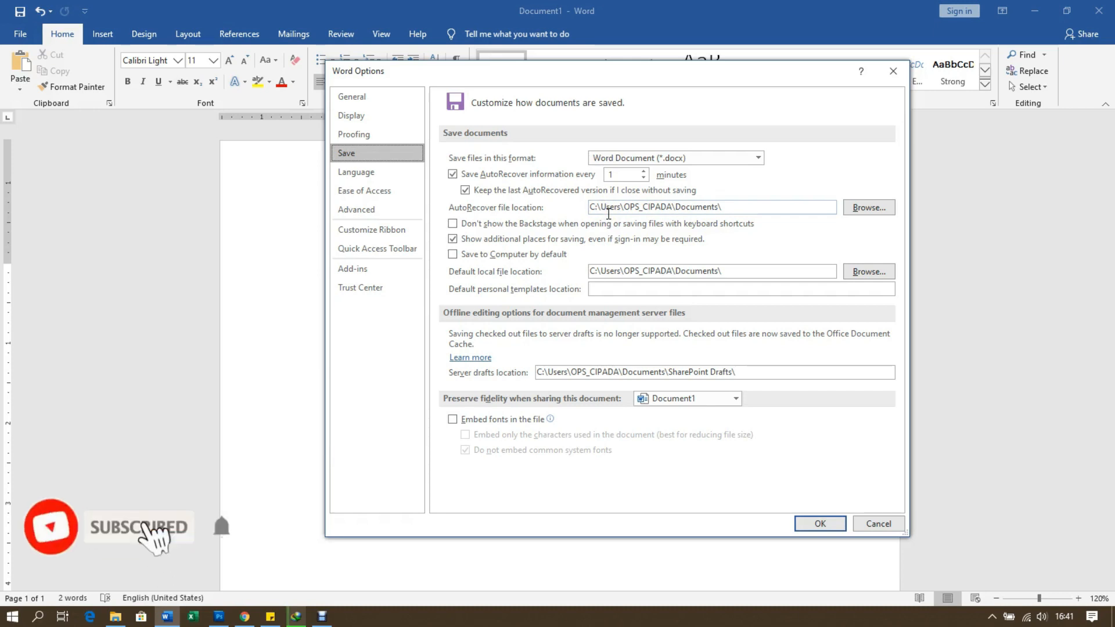
left_click(612, 224)
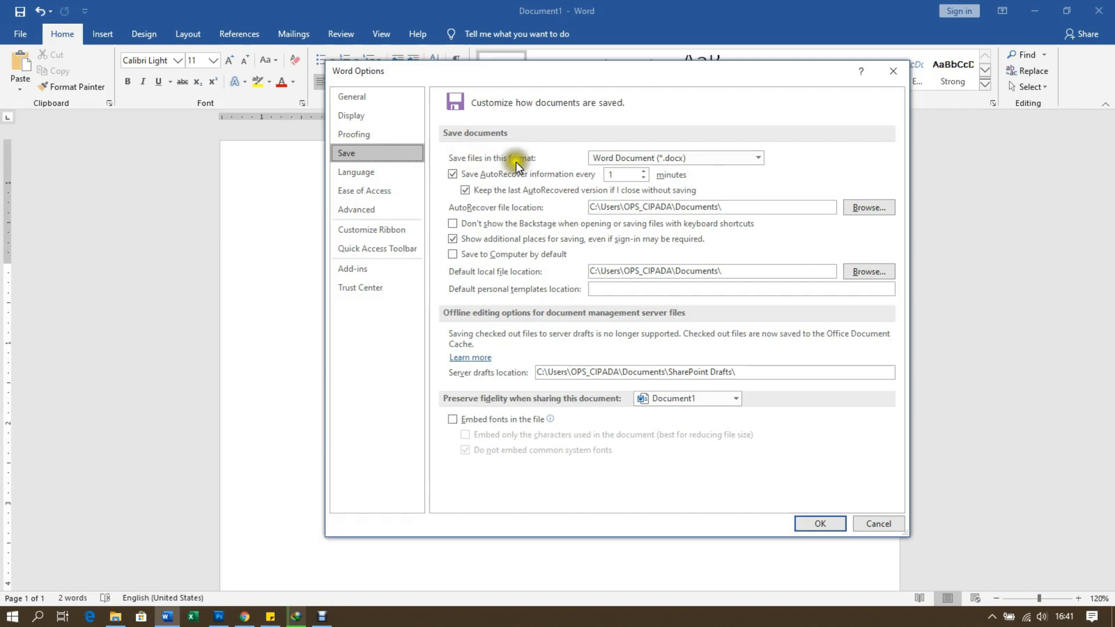
left_click(760, 158)
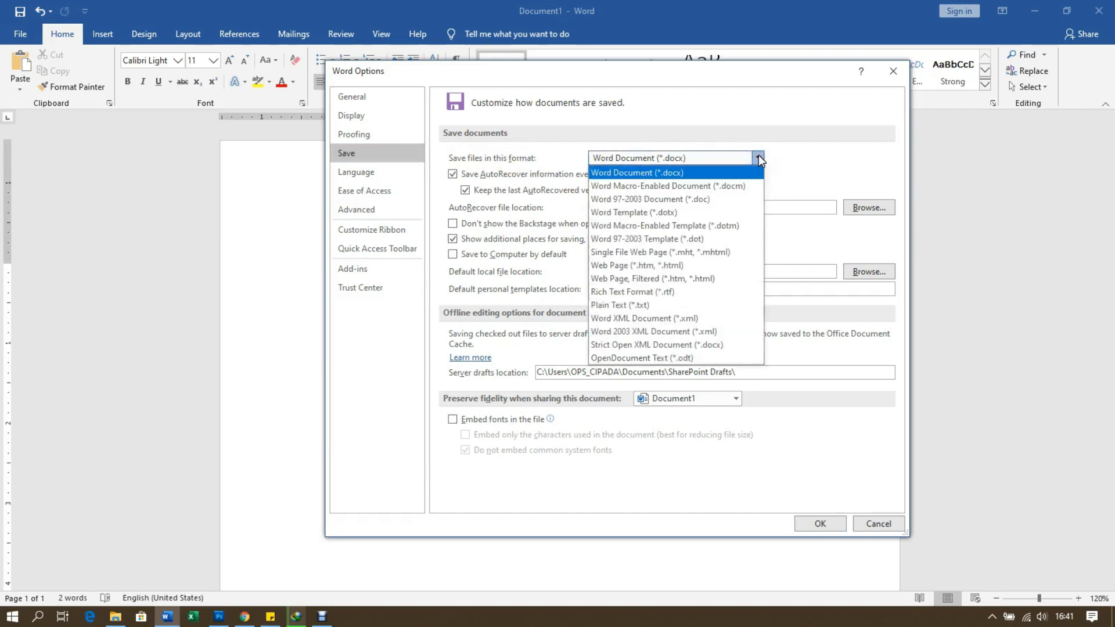
left_click(623, 198)
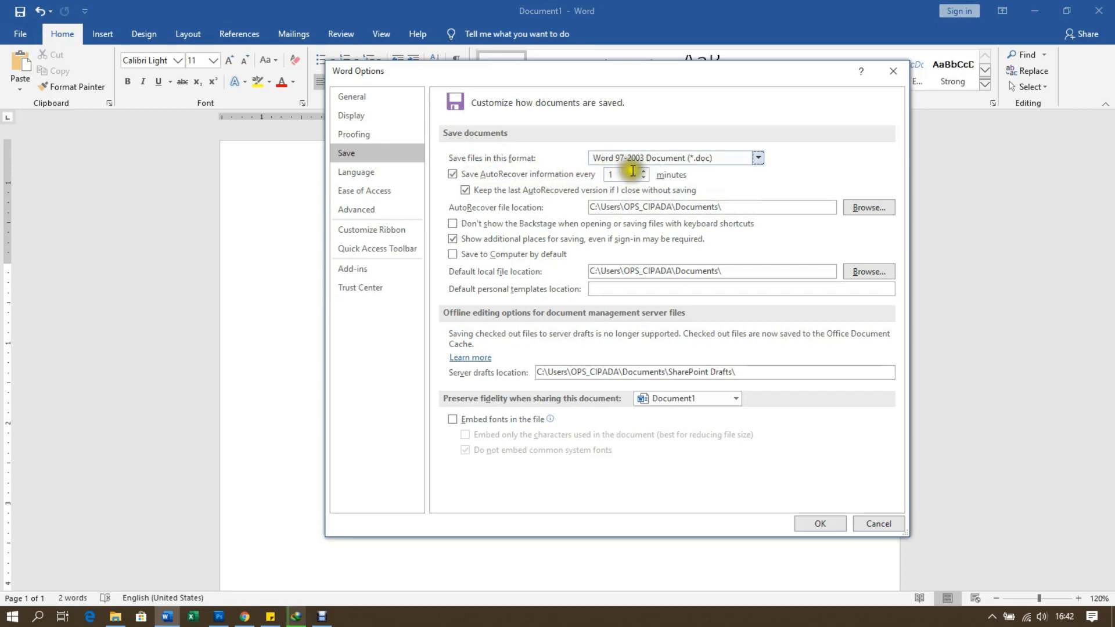
- Set the AutoRecover save interval to 5 minutes
left_click(643, 172)
left_click(643, 172)
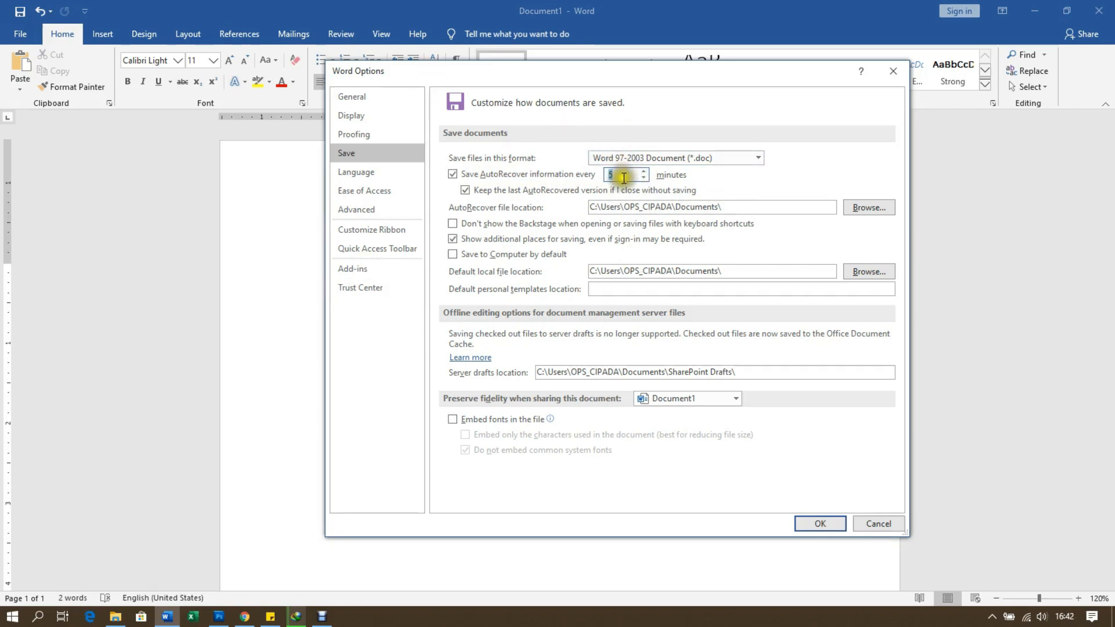
left_click(622, 175)
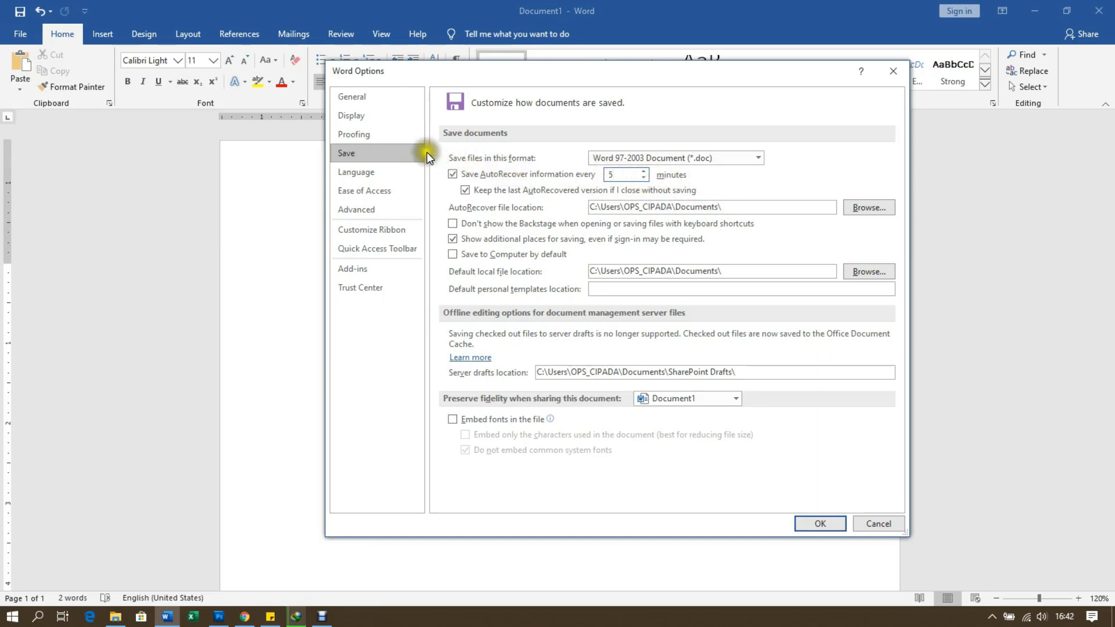
- Set the measurement units to Centimeters in the advanced display options and apply all the option changes
left_click(376, 210)
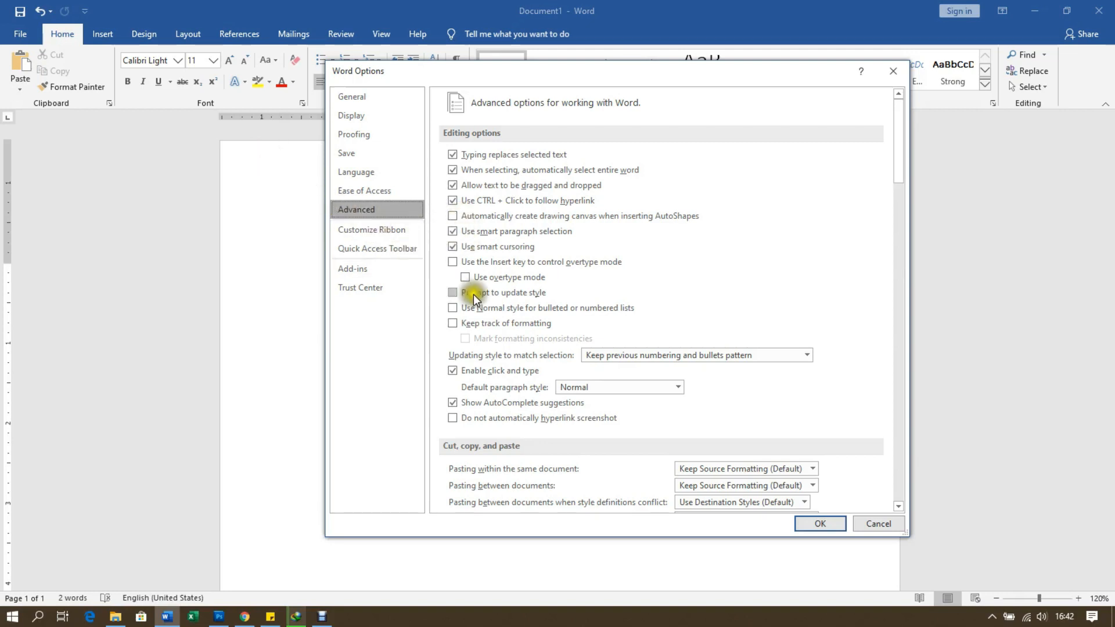
scroll(588, 354, "down", 3)
scroll(588, 354, "down", 15)
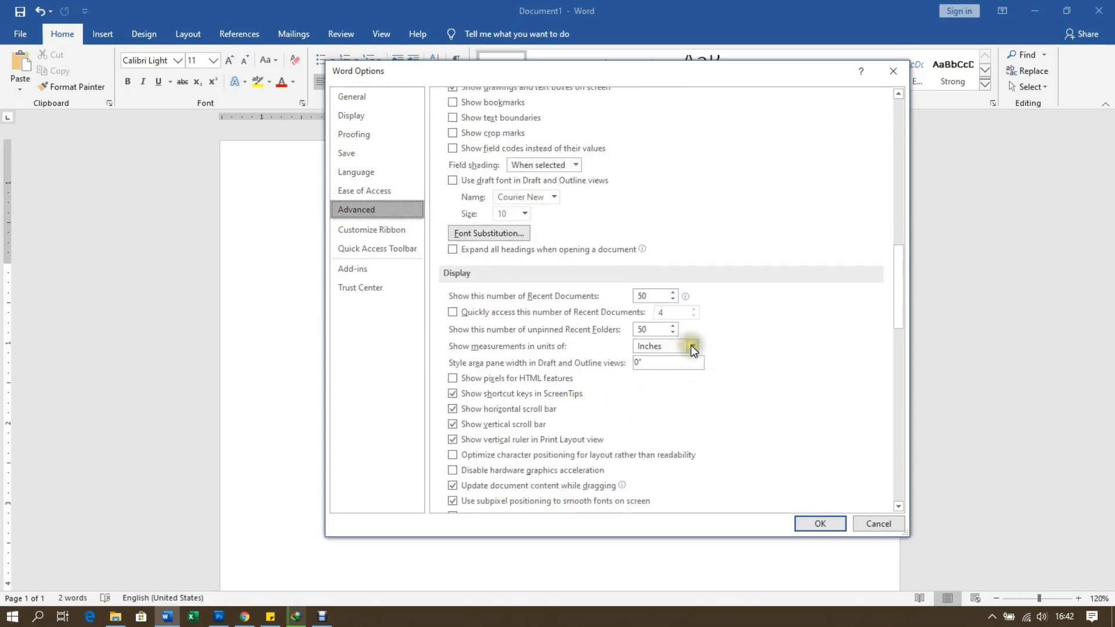
left_click(693, 346)
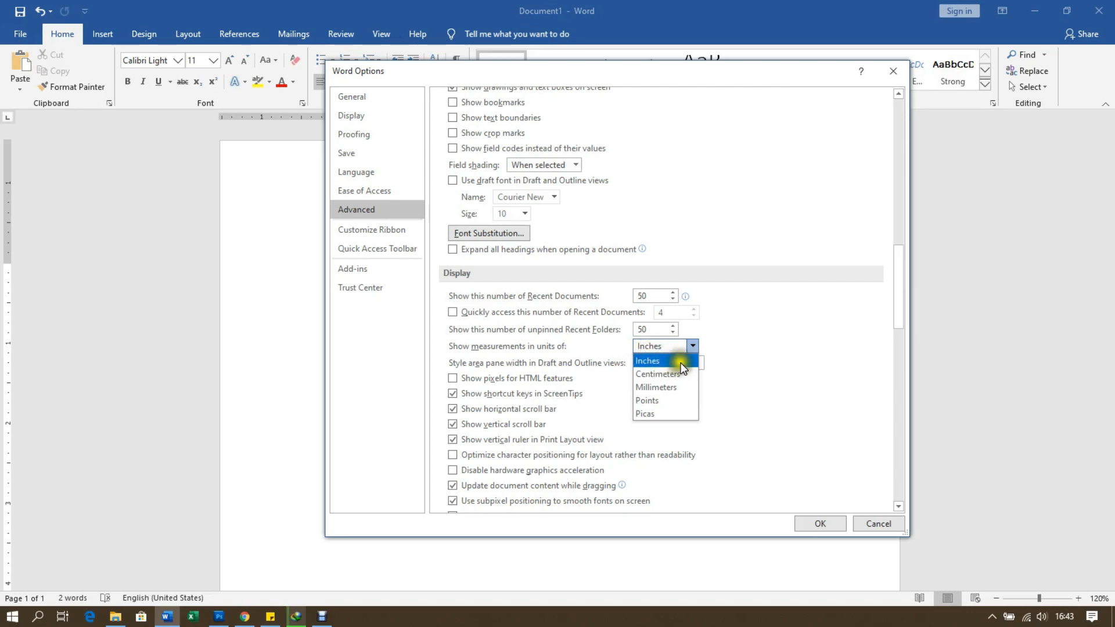
left_click(641, 376)
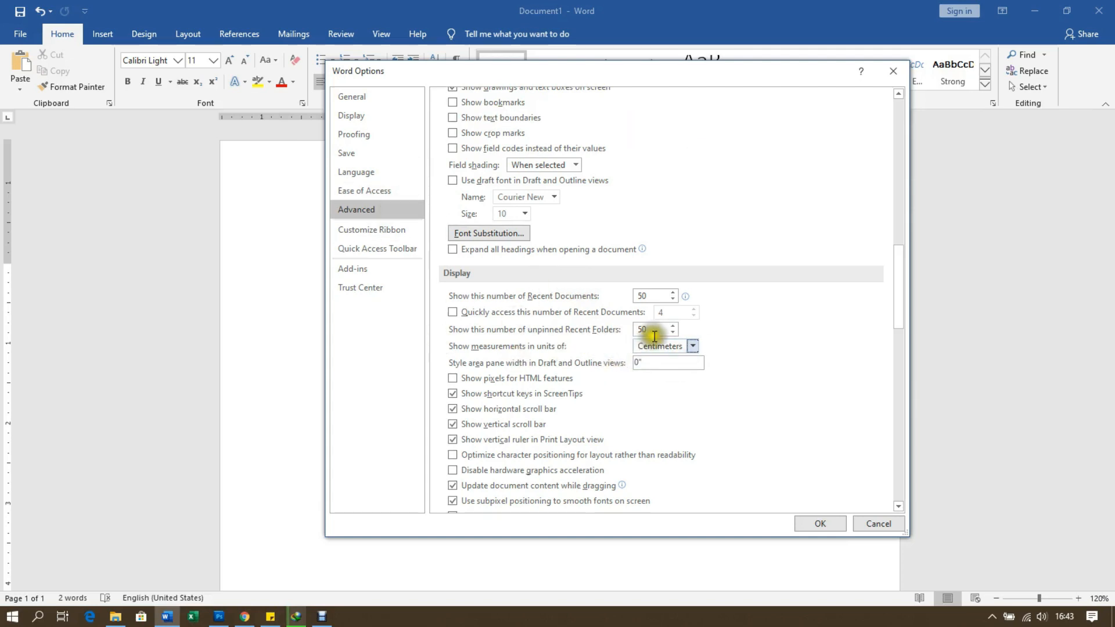
left_click(362, 229)
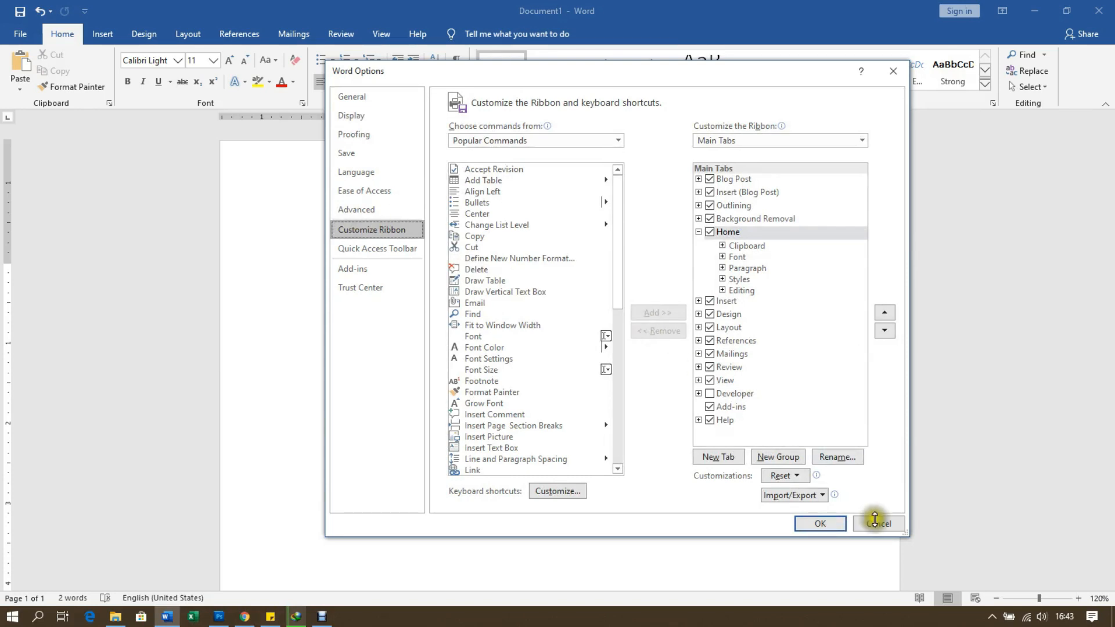
left_click(815, 524)
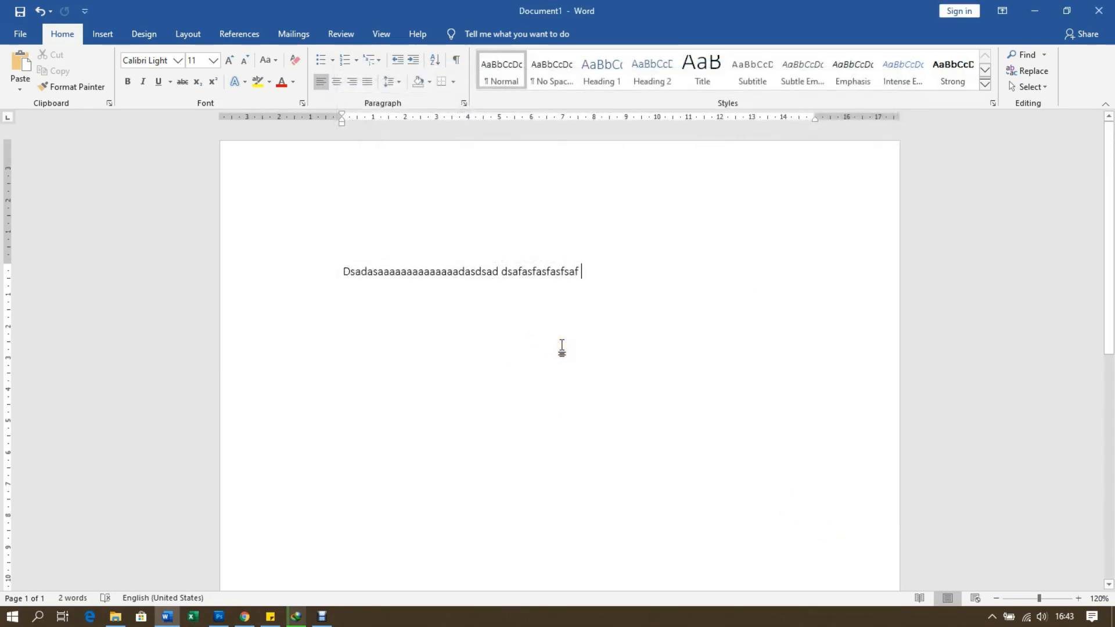
- Add a second line with the placeholder text "Sdadadasdas sdadasd" to test the spelling marks
key("Return")
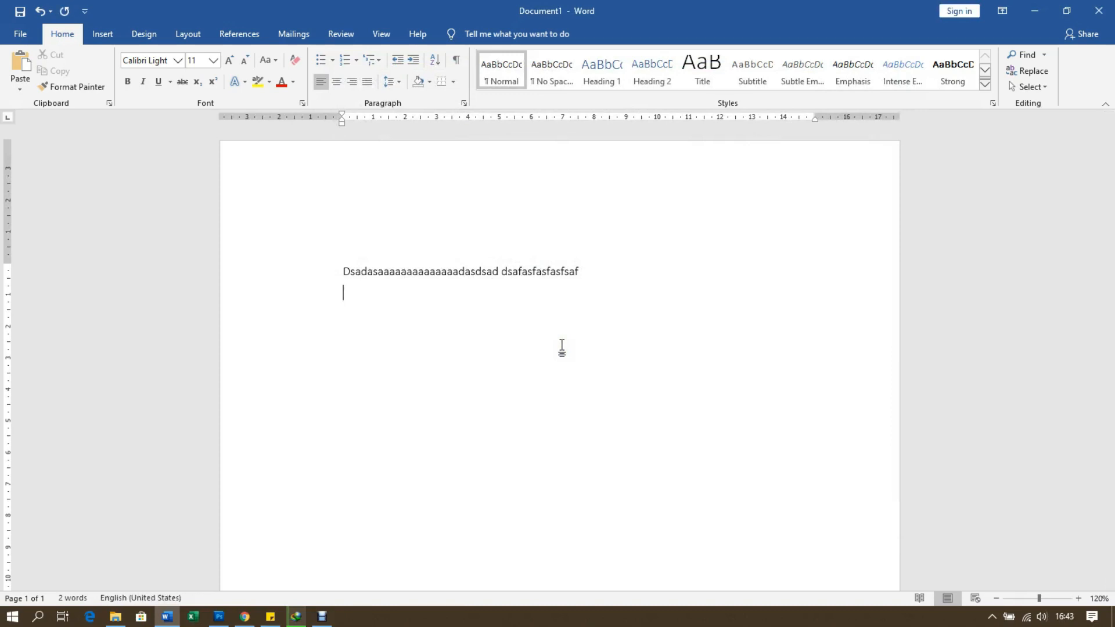
left_click(553, 317)
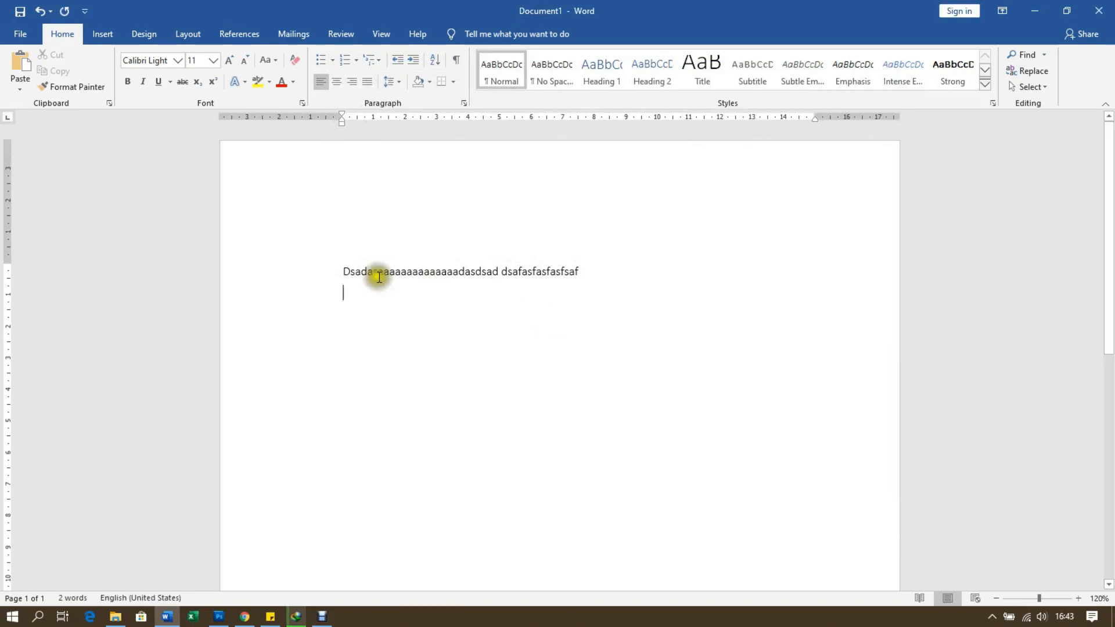
left_click(316, 281)
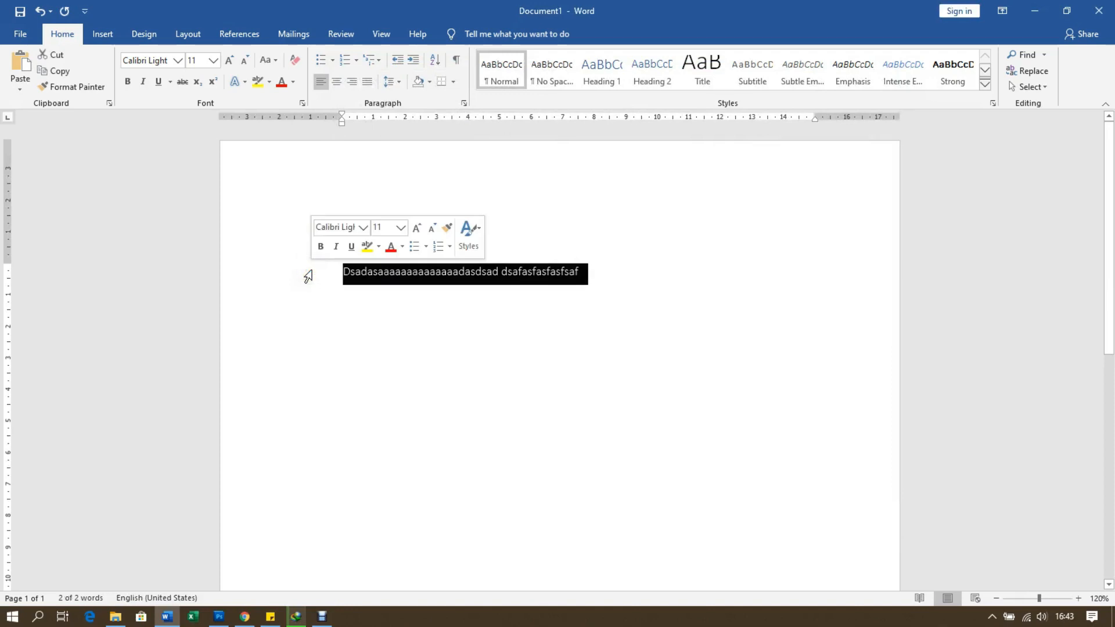
left_click(367, 298)
type("Sdadadasdas ")
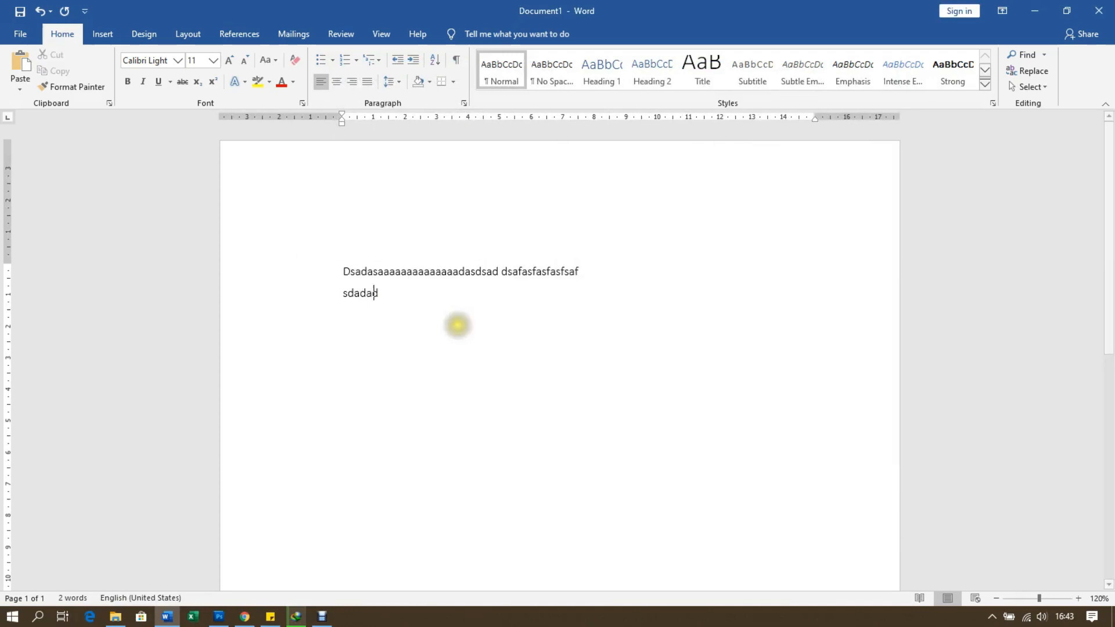
type("sdadasd")
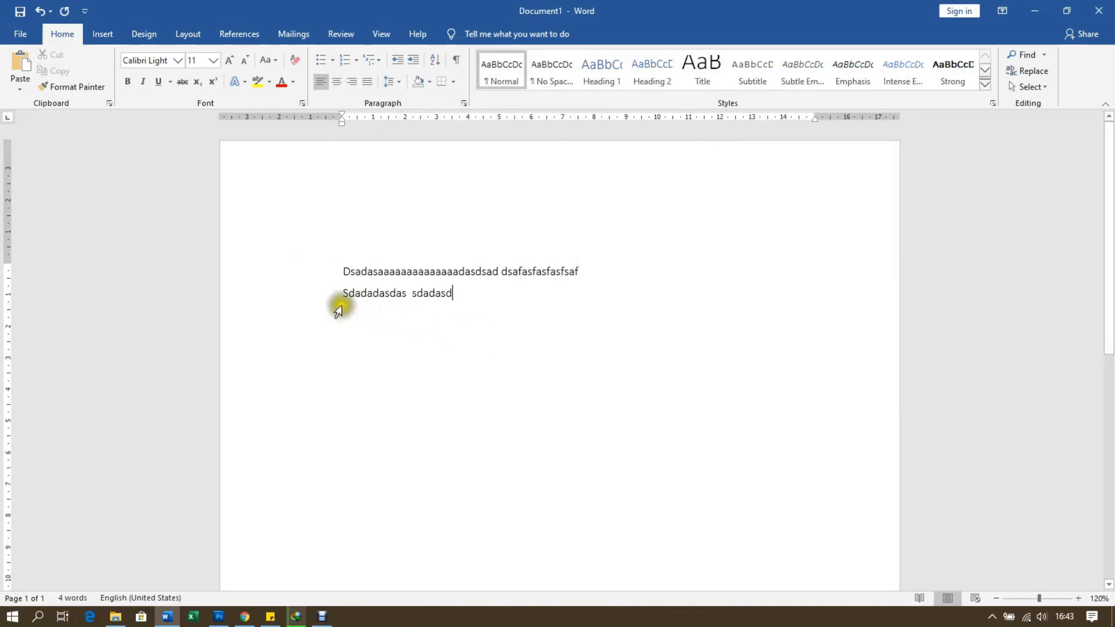
left_click_drag(317, 295, 470, 296)
left_click(469, 296)
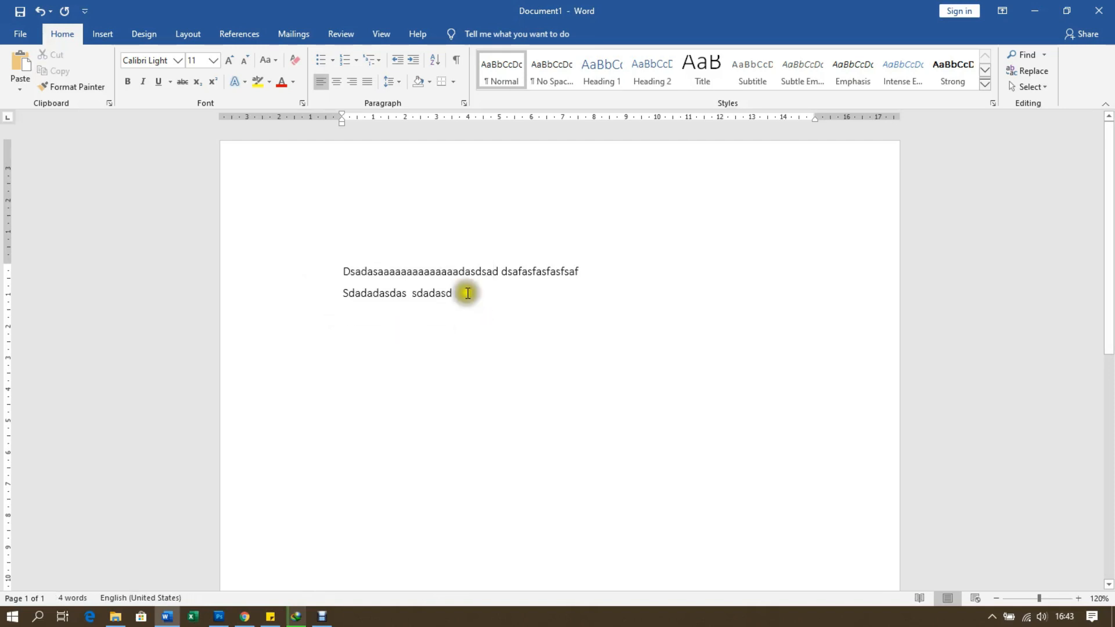
left_click(489, 299)
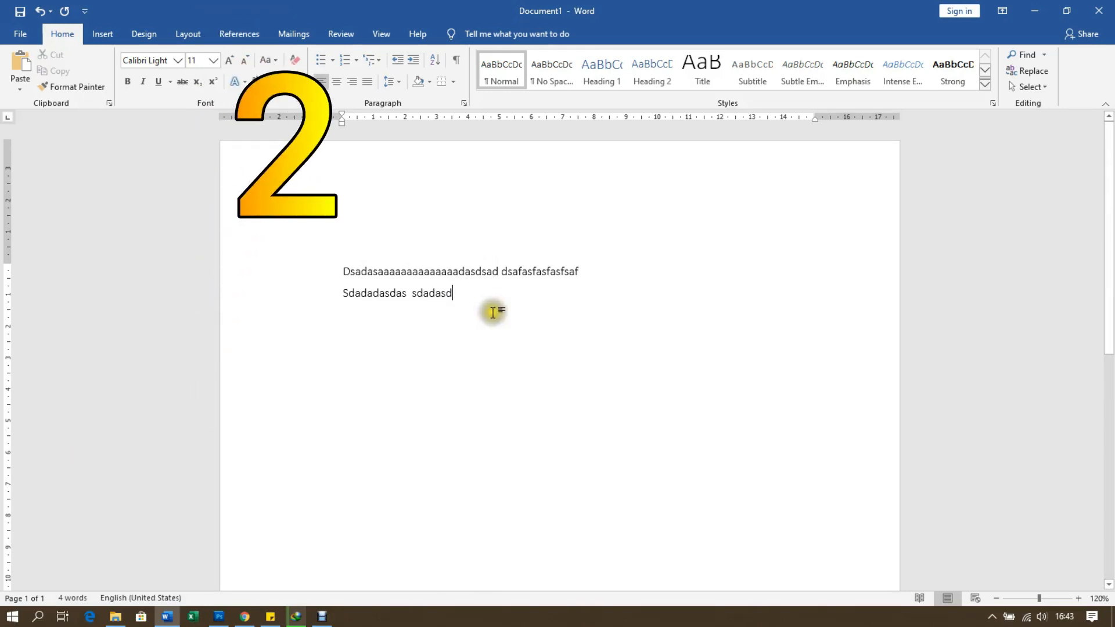
- Look through the preset paper sizes available for the document without choosing one
left_click(190, 35)
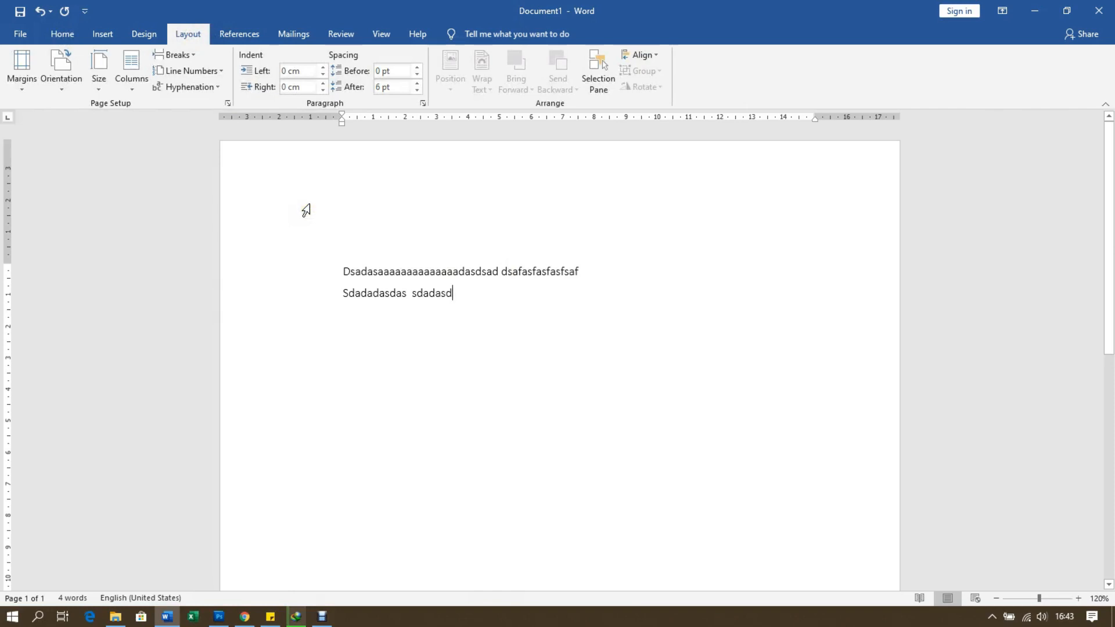
left_click(106, 82)
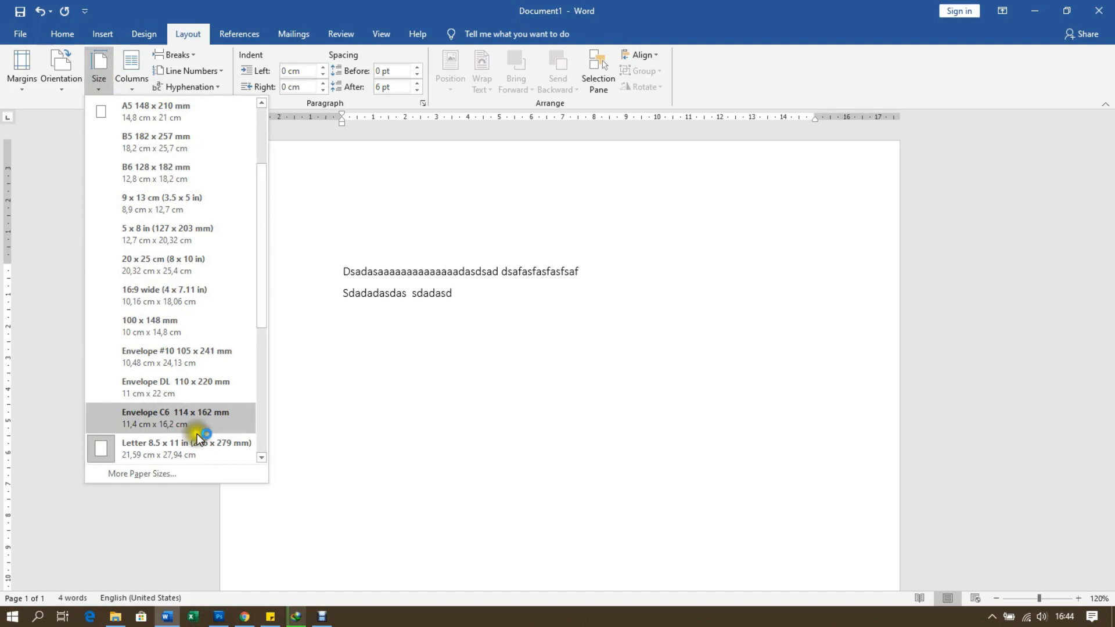
left_click(263, 294)
left_click_drag(264, 294, 271, 222)
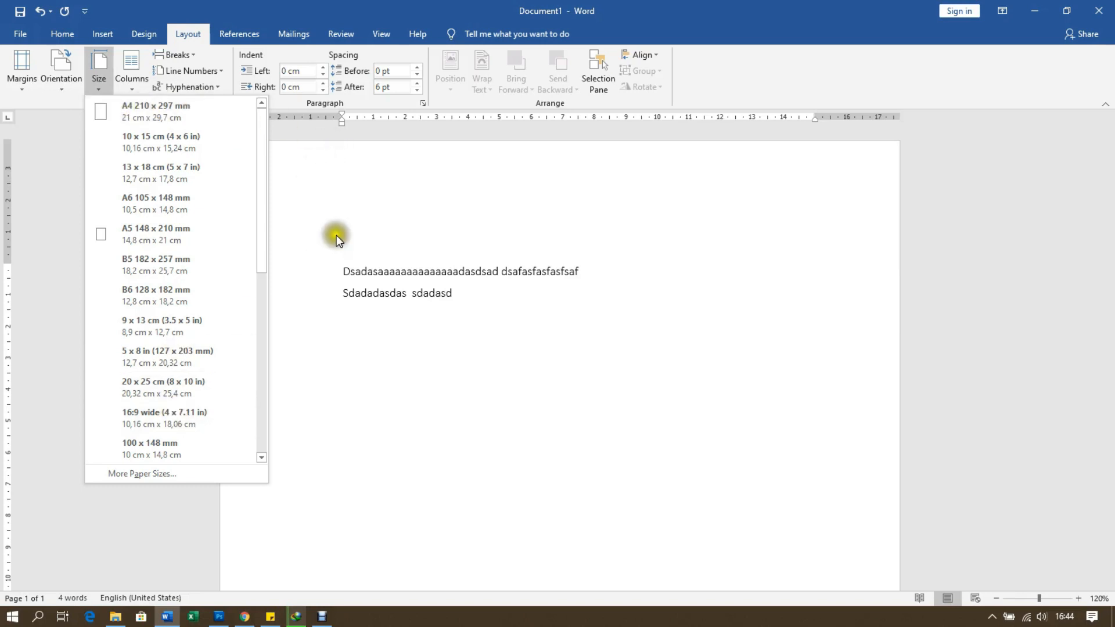
left_click(335, 219)
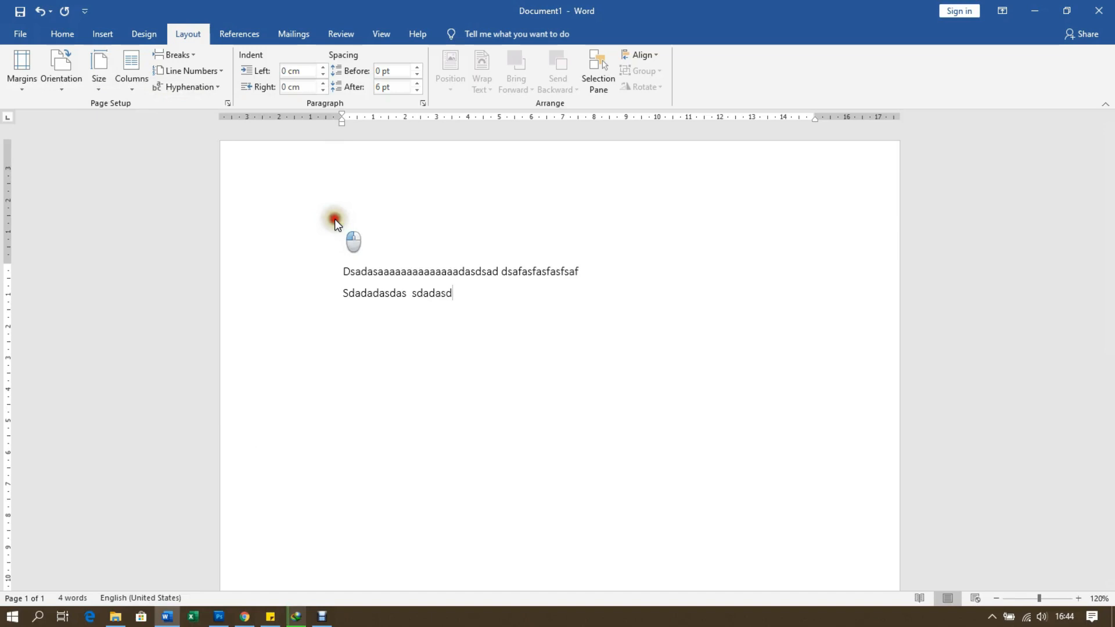
- Set the document's paper size to A4 210 x 297 mm in the page setup settings
left_click(228, 103)
left_click_drag(226, 103, 434, 114)
left_click_drag(360, 120, 667, 85)
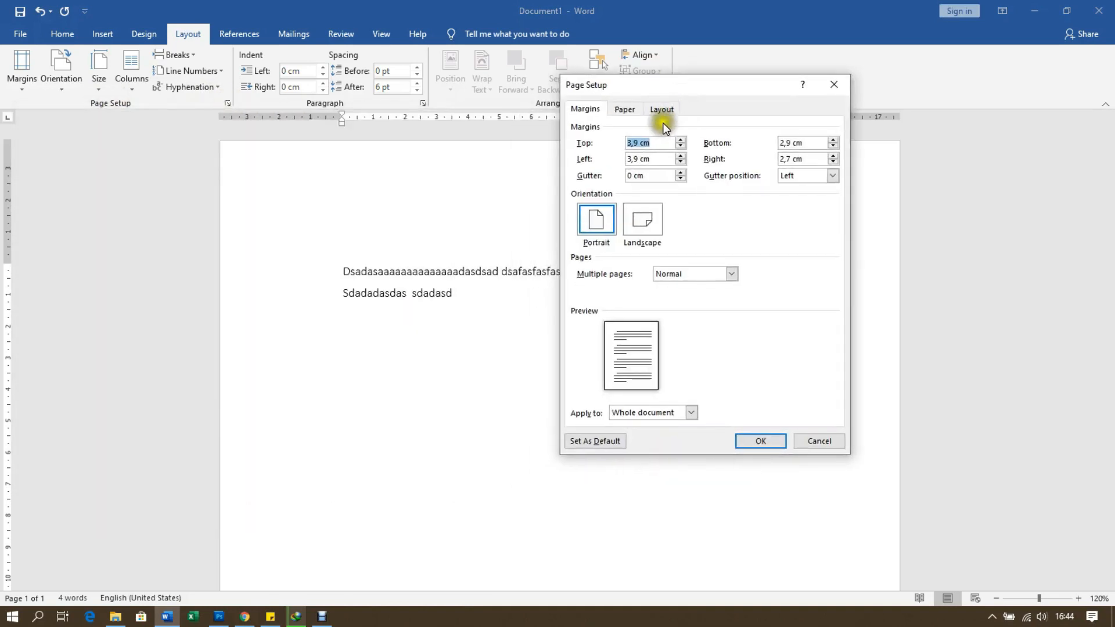
left_click(620, 109)
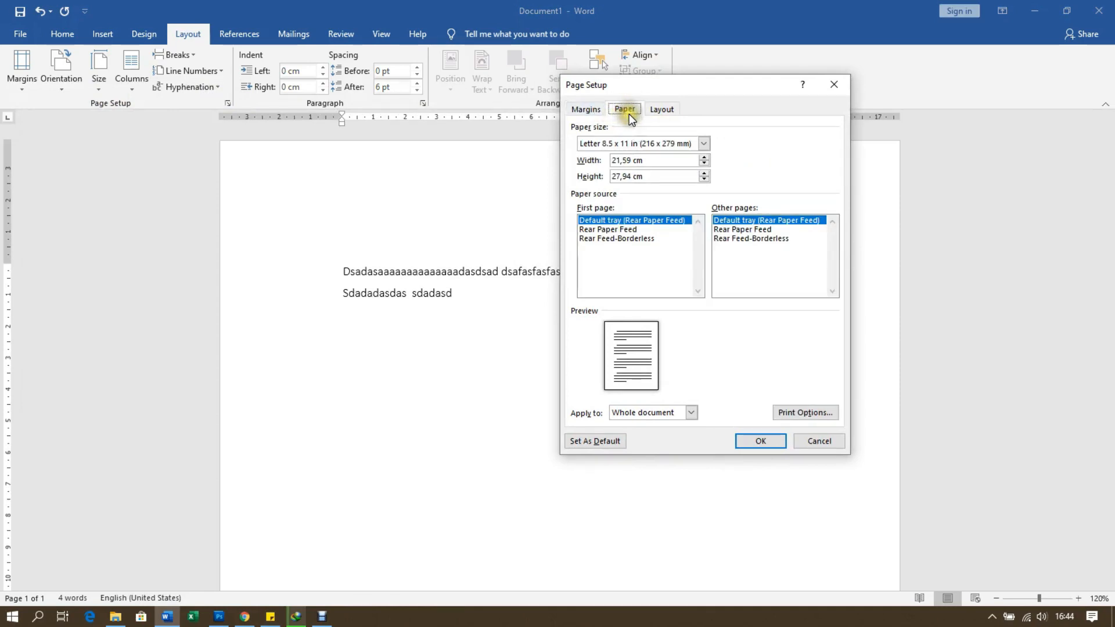
left_click(704, 143)
scroll(644, 174, "down", 2)
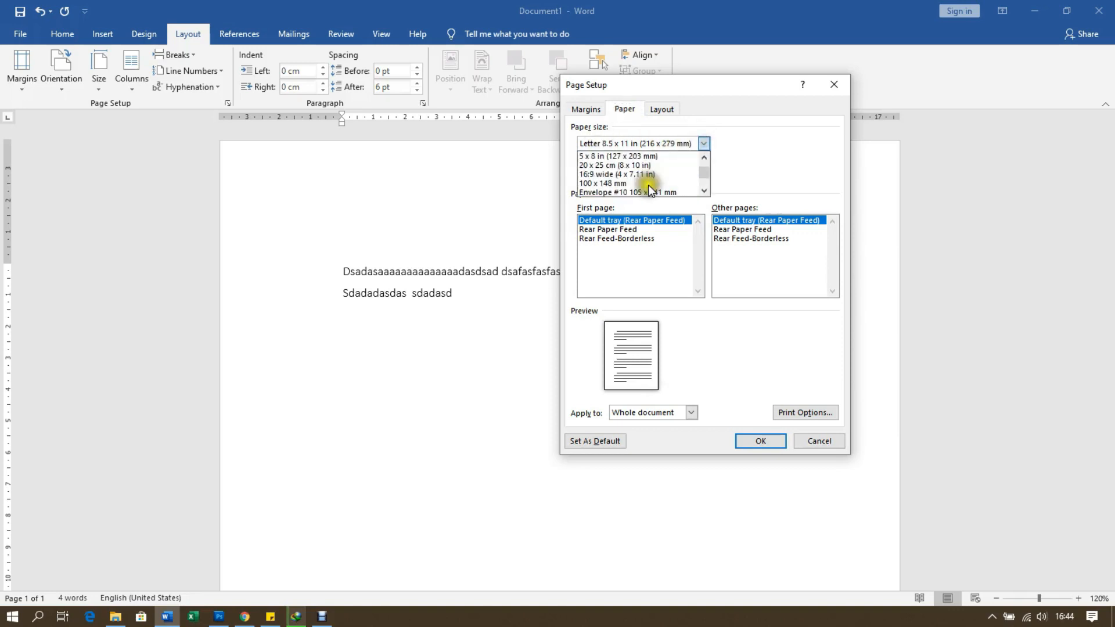
scroll(641, 169, "up", 2)
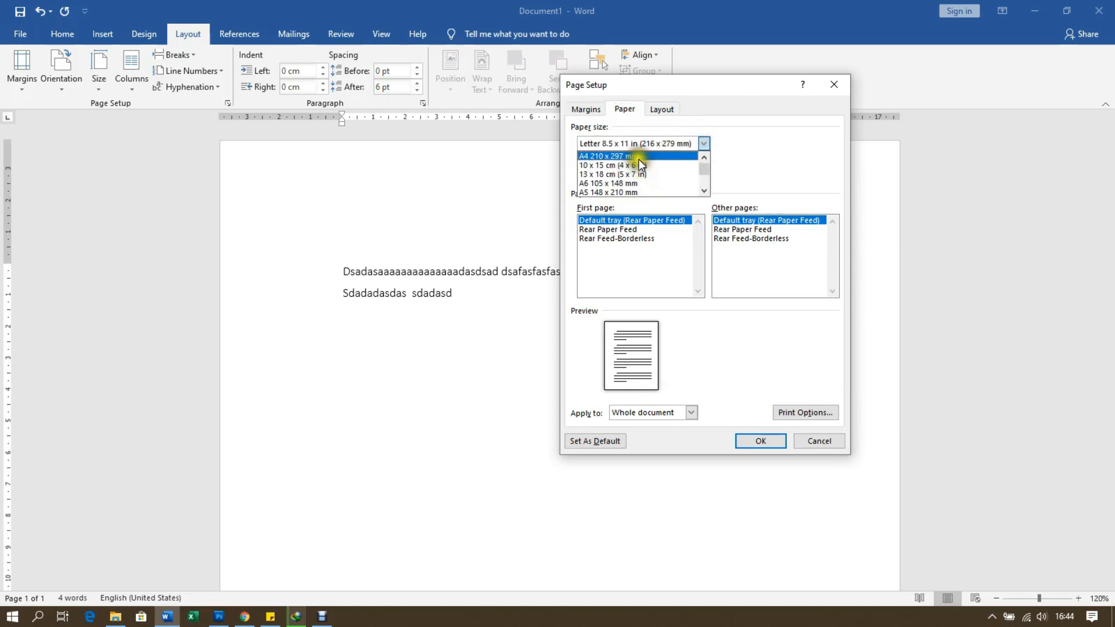
left_click(612, 155)
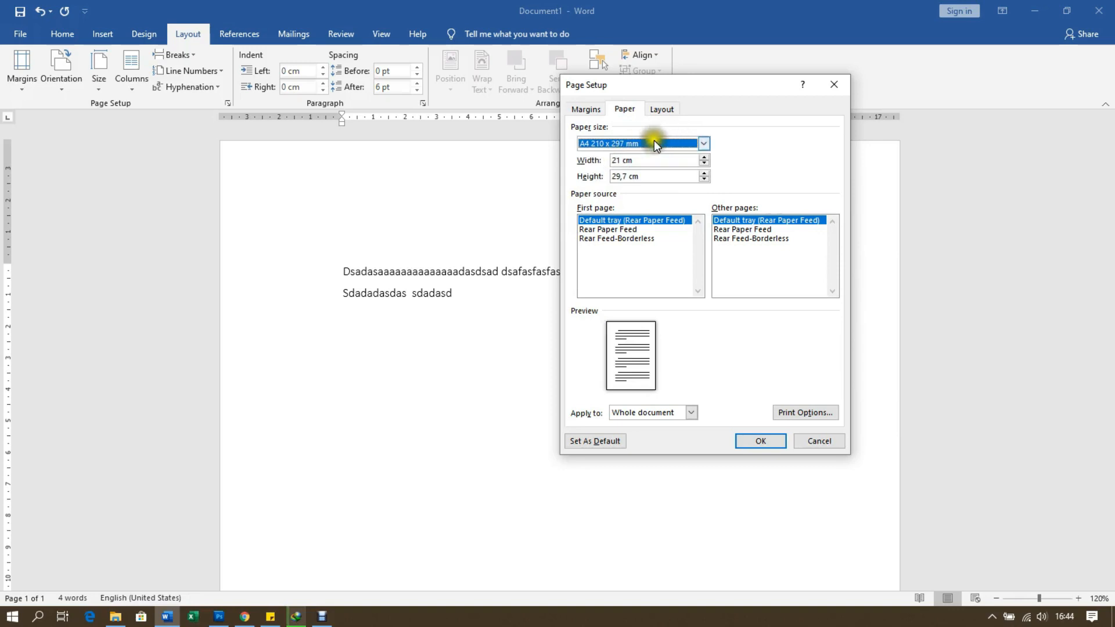
left_click(623, 160)
left_click(618, 177)
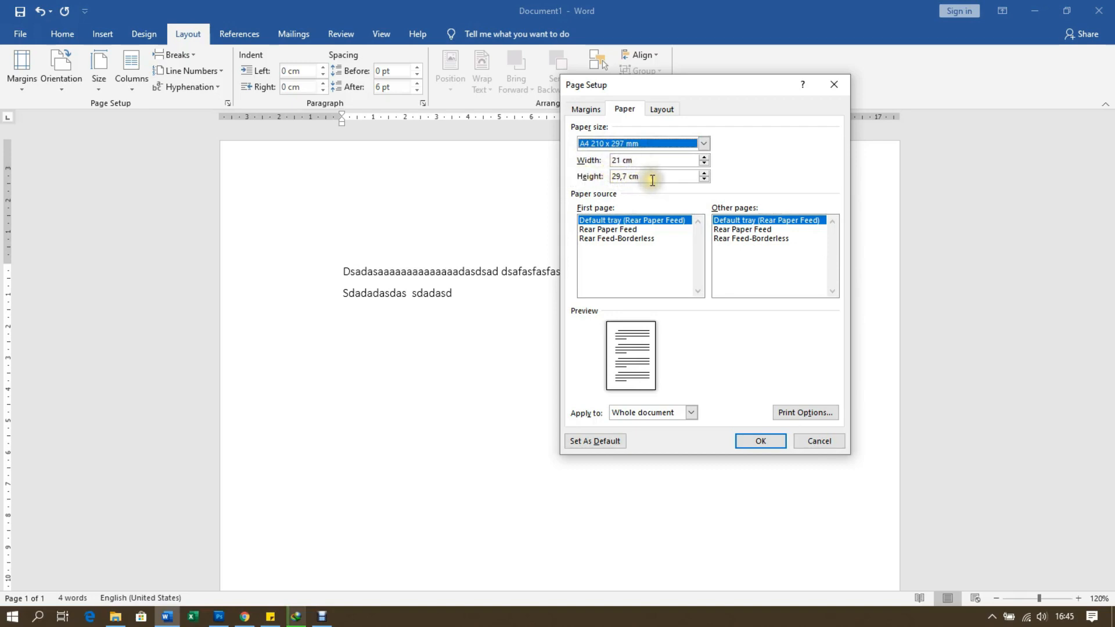
left_click(636, 160)
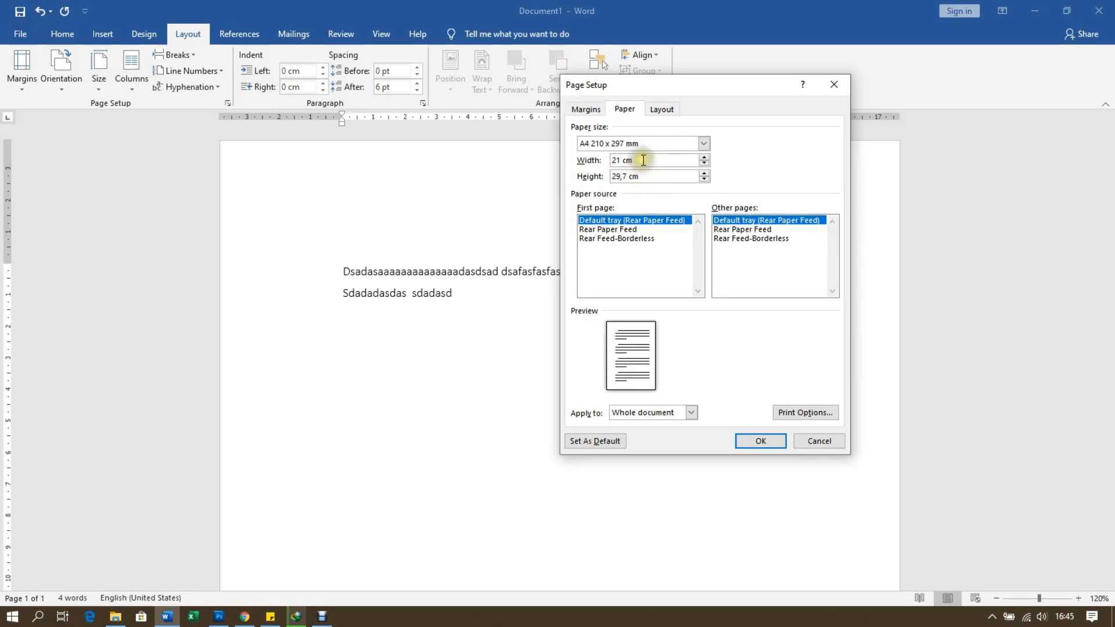
double_click(618, 161)
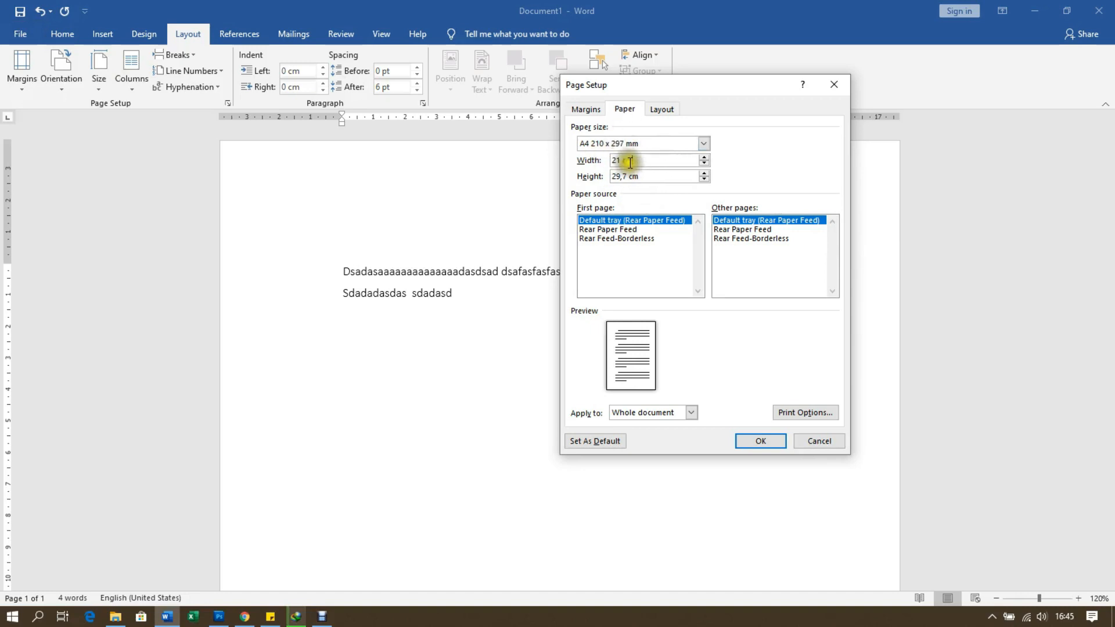
- Set the page margins to 4 cm for top and left and 3 cm for bottom and right
left_click(586, 112)
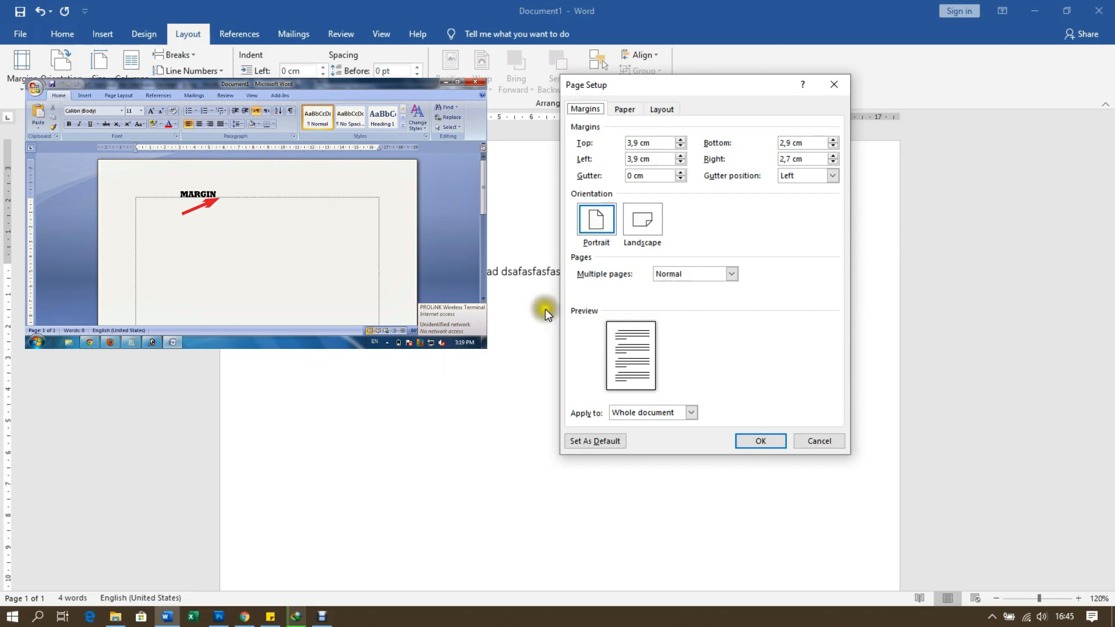
double_click(622, 143)
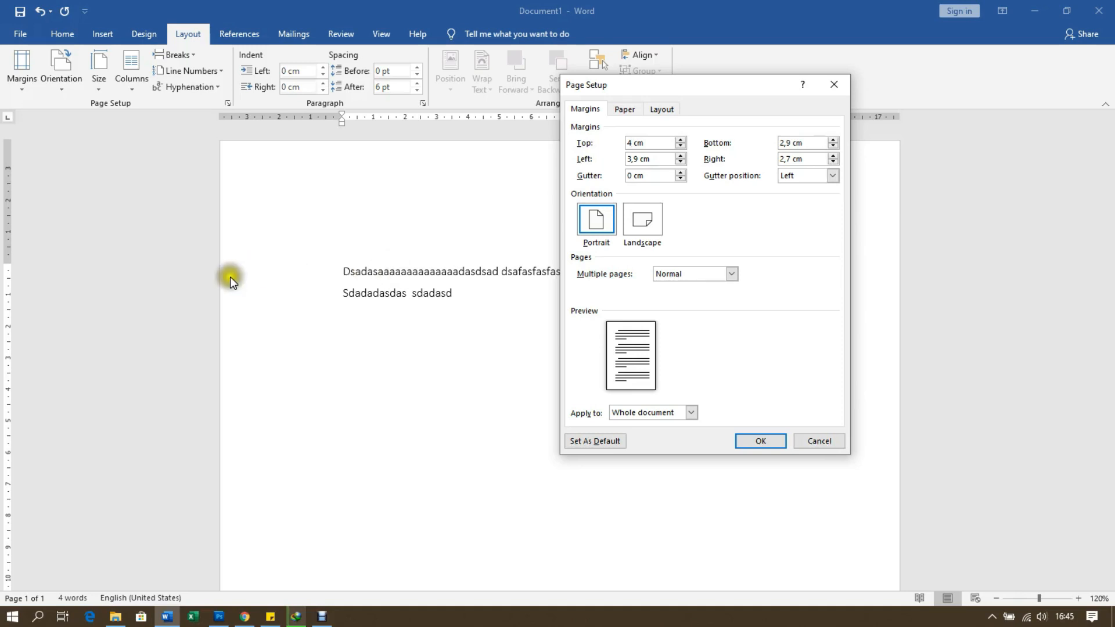
double_click(639, 159)
type("4")
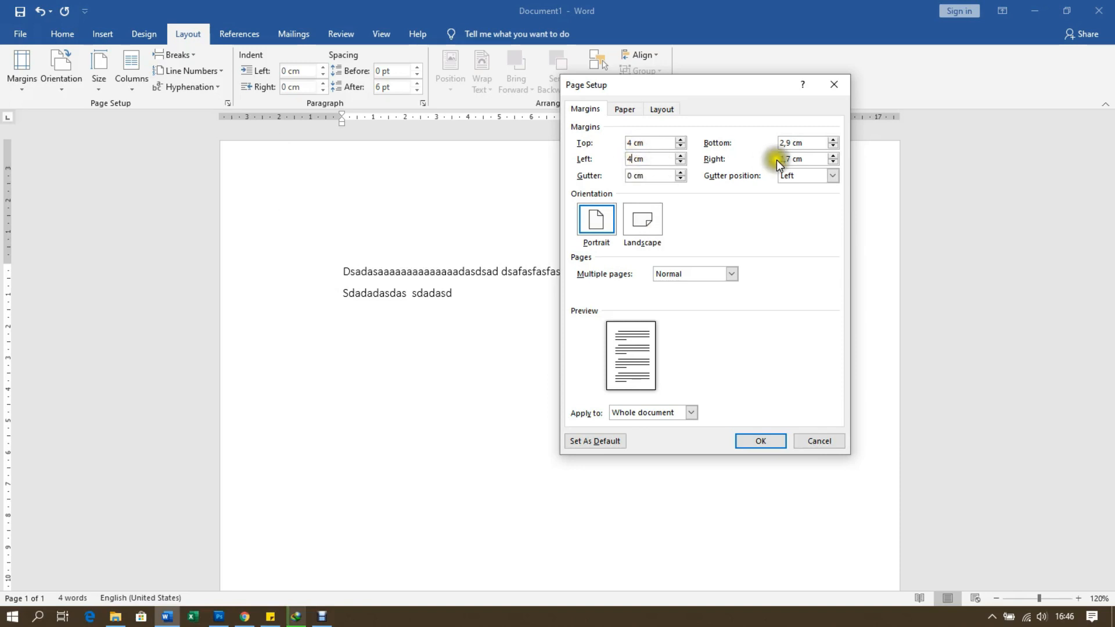
left_click_drag(786, 142, 768, 167)
type("3")
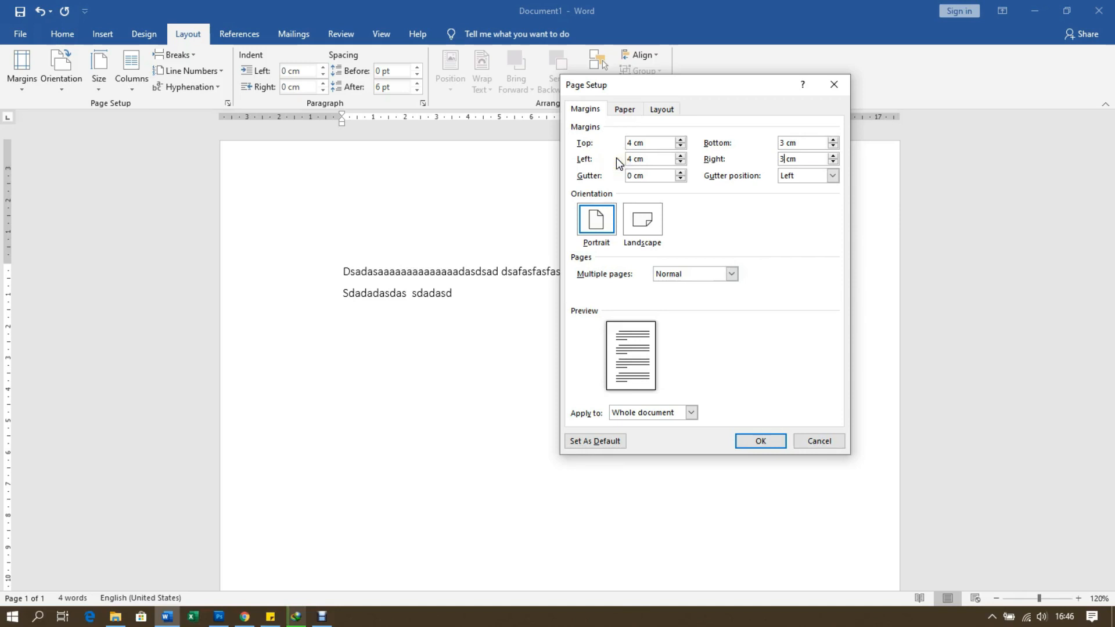
- Save the page setup as the default for all new documents based on the Normal template
left_click(622, 112)
left_click(590, 109)
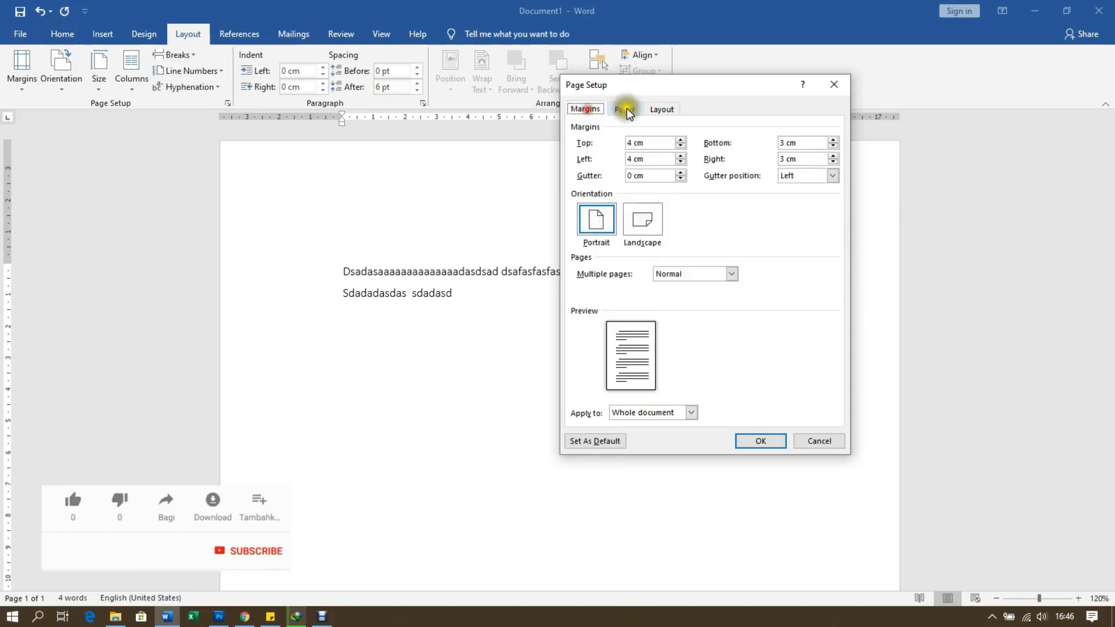
left_click(599, 443)
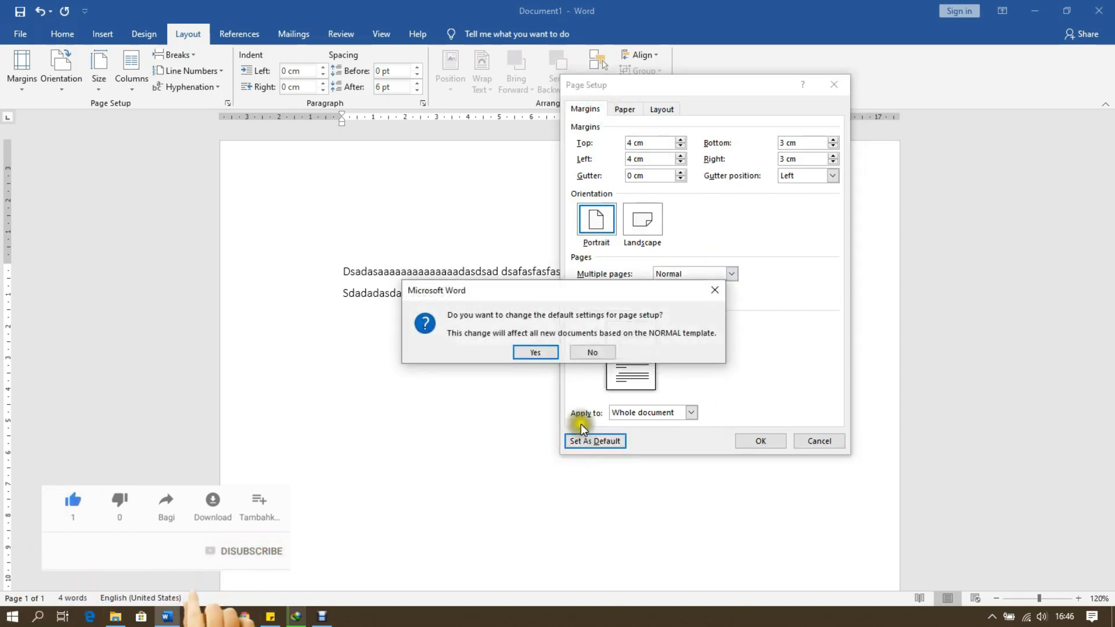
left_click(537, 351)
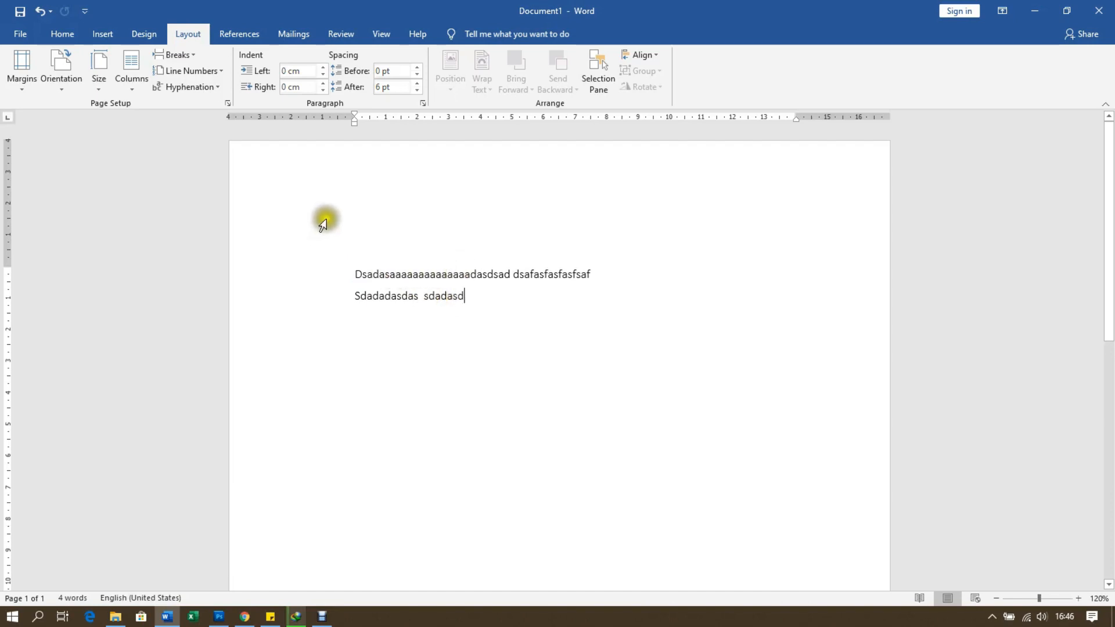
left_click(400, 280)
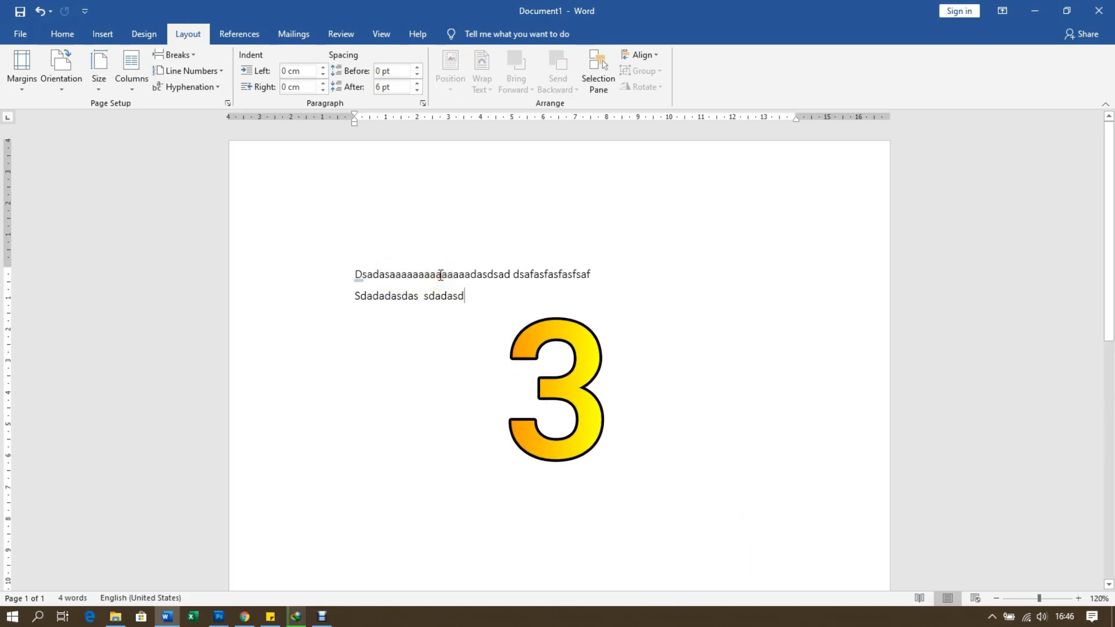
- Choose Times New Roman at size 12 in the font settings
left_click(62, 36)
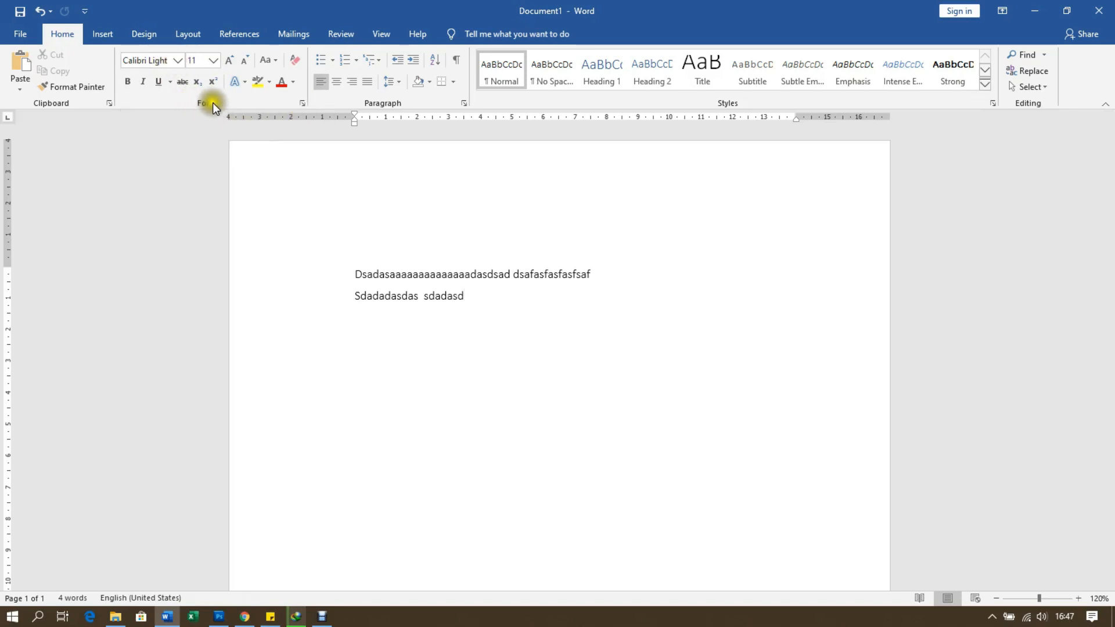
left_click(302, 104)
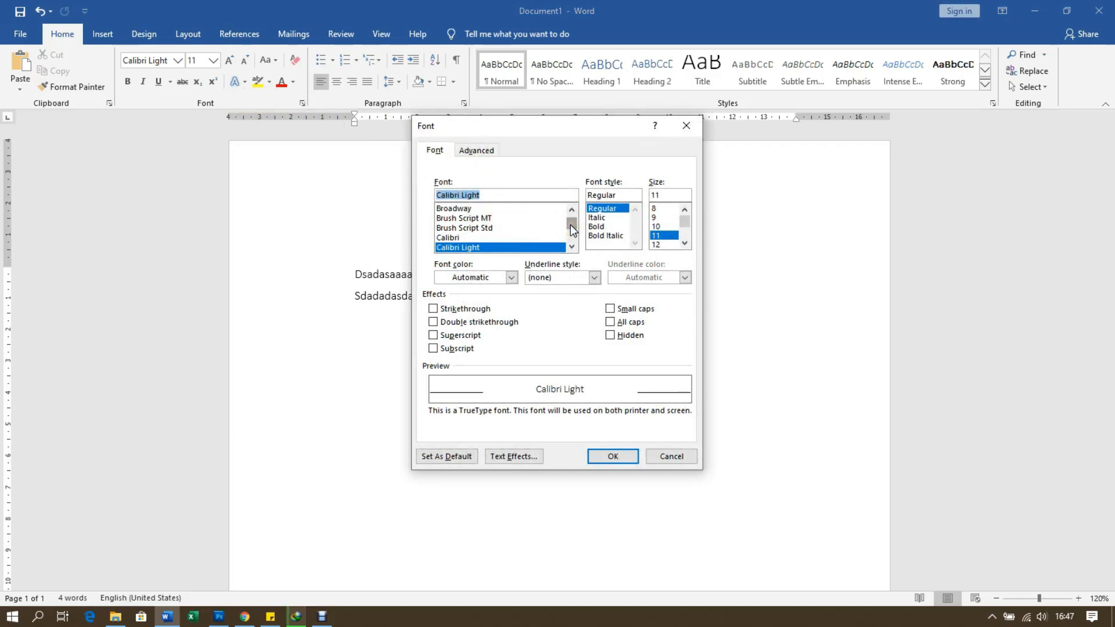
left_click_drag(572, 224, 573, 213)
left_click(492, 194)
left_click_drag(492, 194, 390, 187)
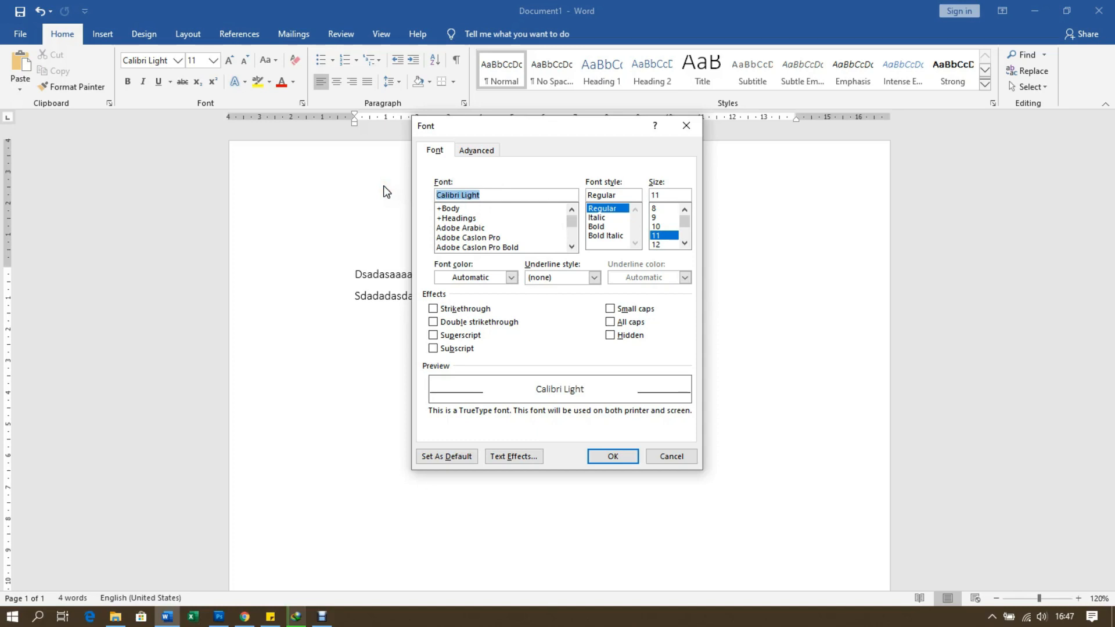
type("time")
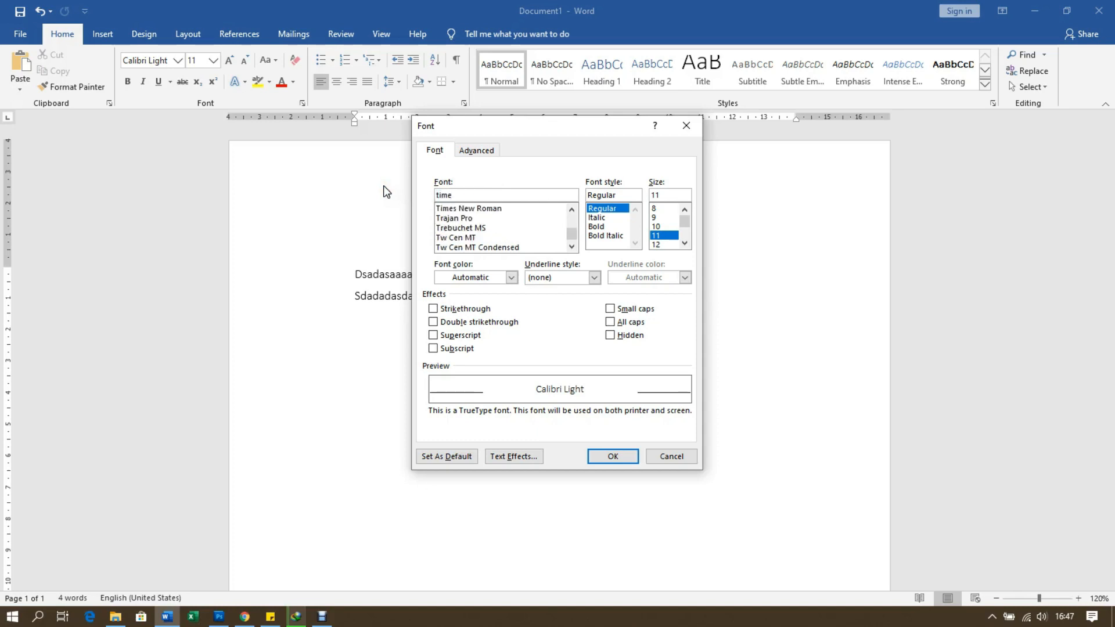
left_click(449, 208)
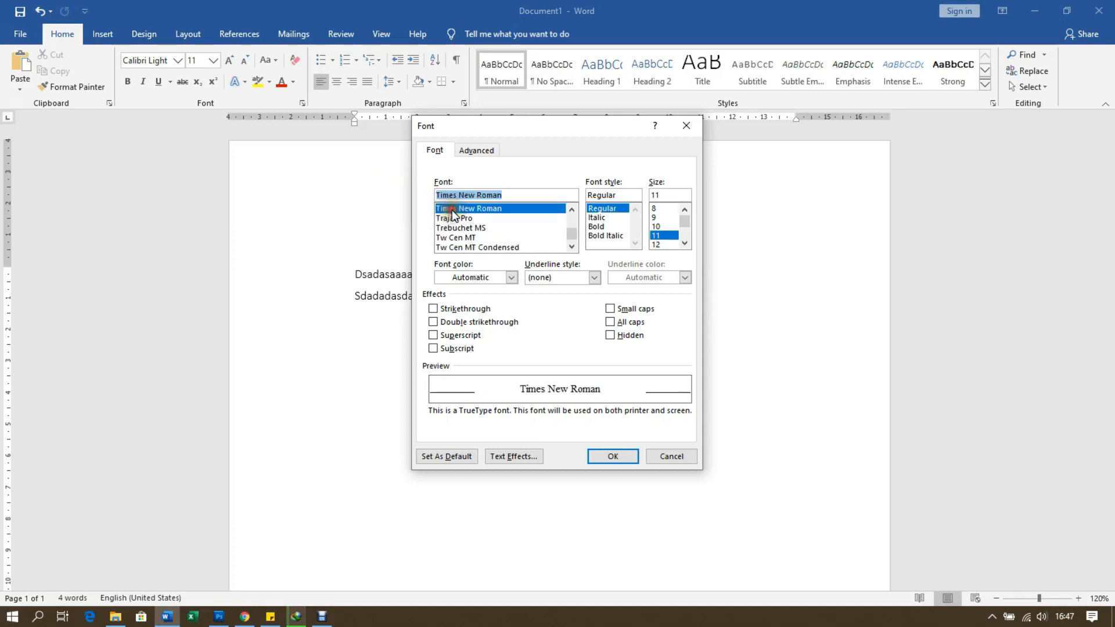
left_click(661, 244)
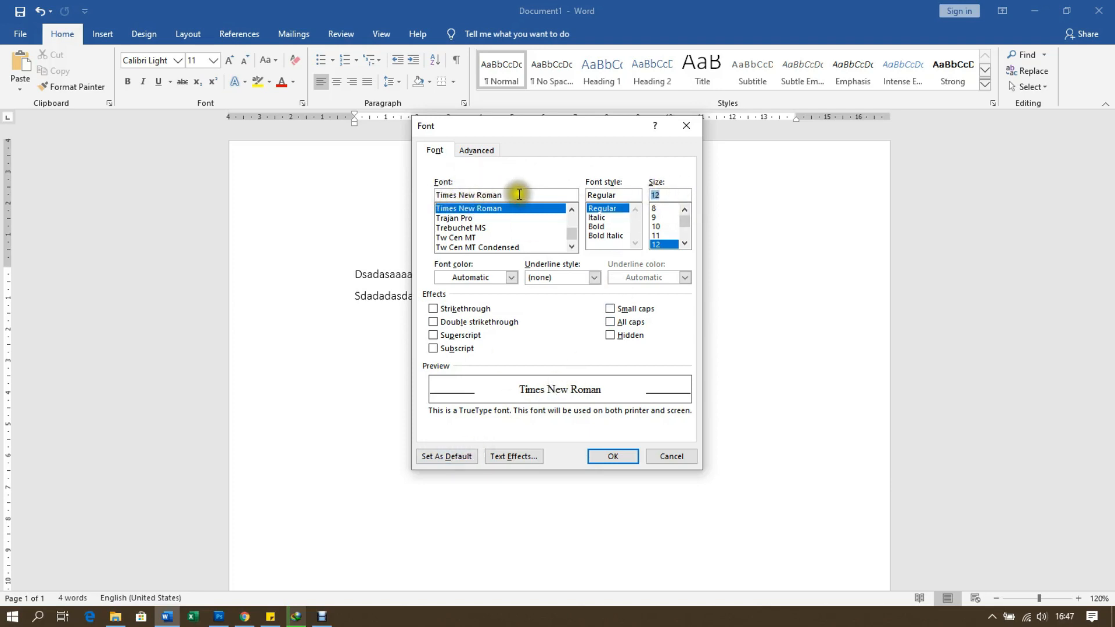
- Make the chosen font the default for all documents based on the Normal template and check it on both text lines
left_click(441, 459)
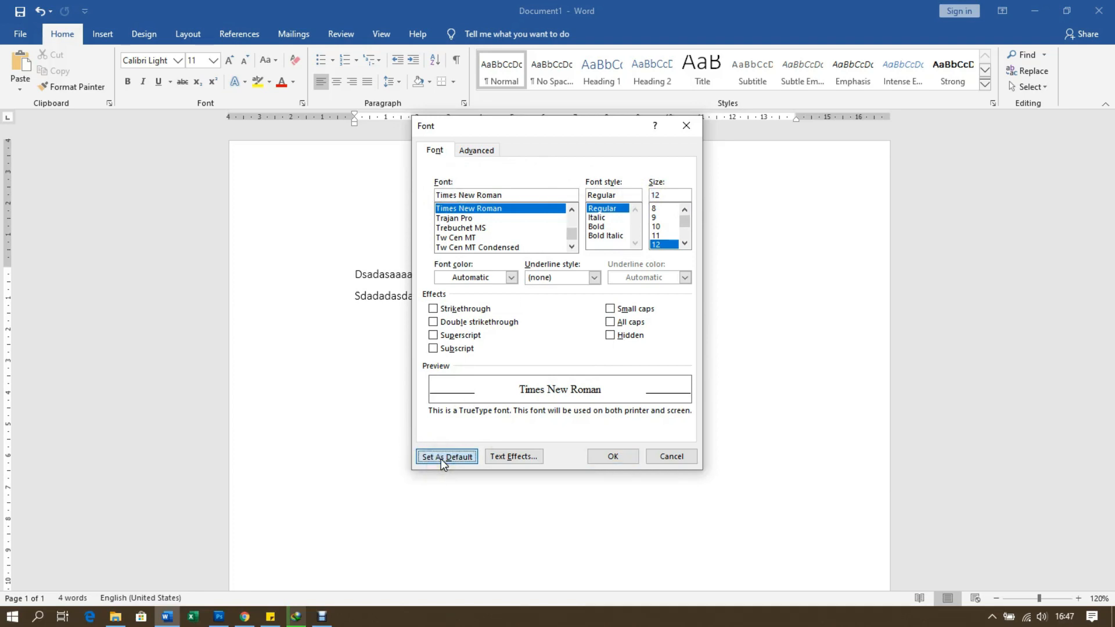
left_click(466, 302)
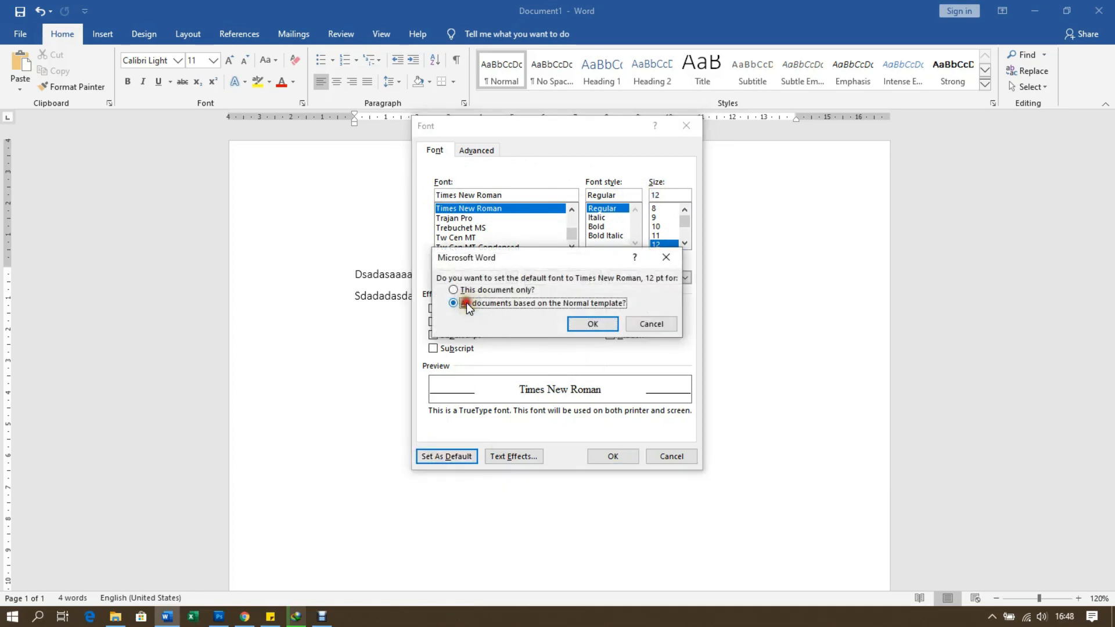
left_click(594, 324)
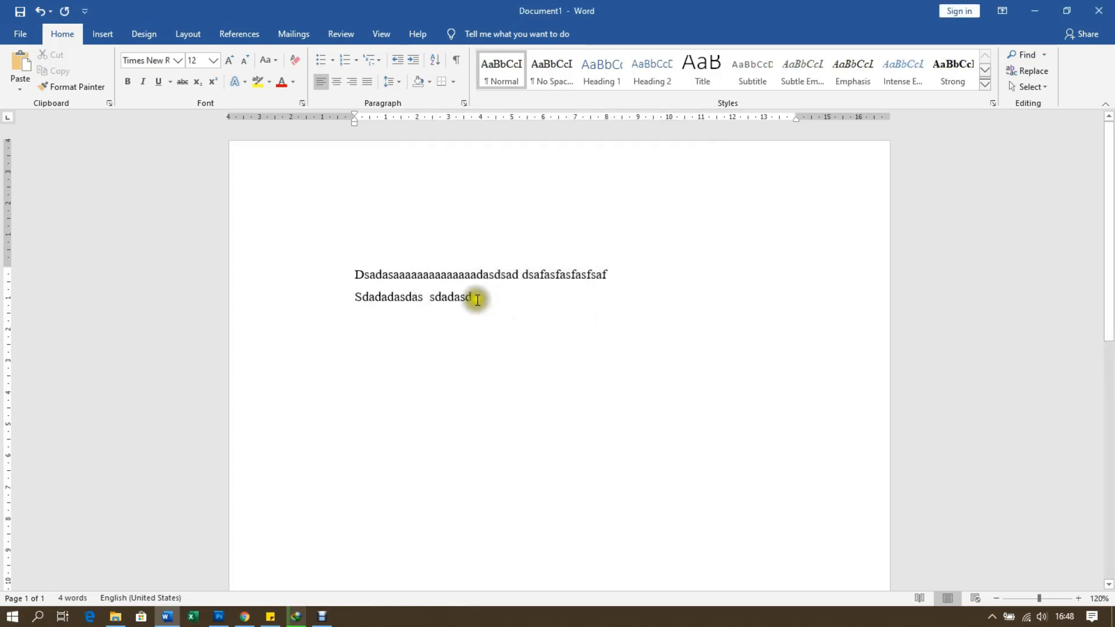
left_click_drag(473, 298, 356, 263)
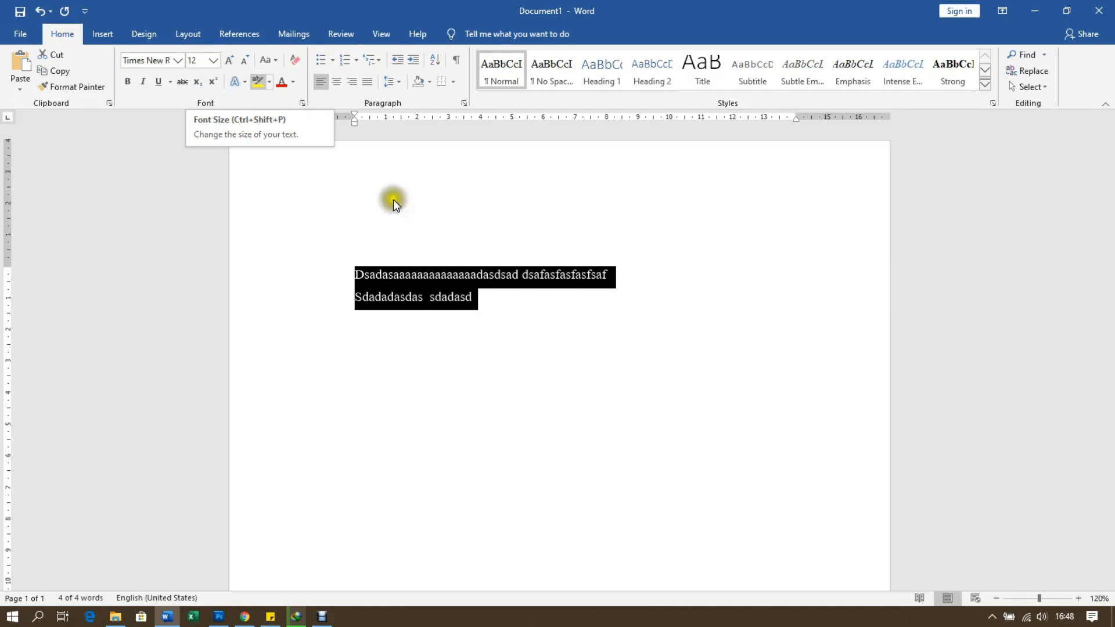
left_click(450, 295)
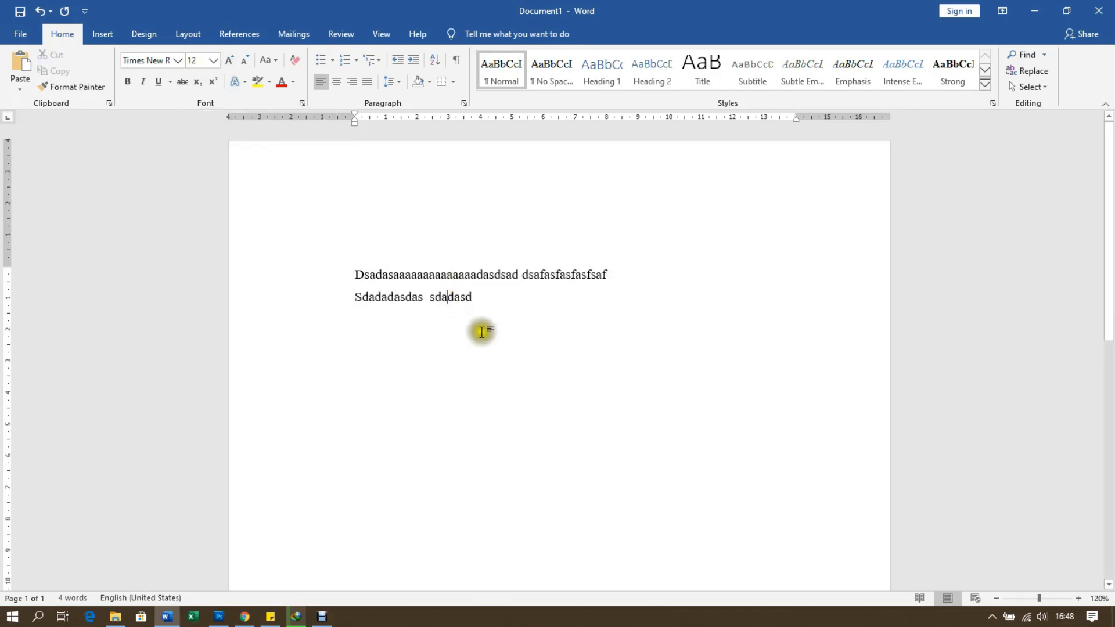
left_click(498, 310)
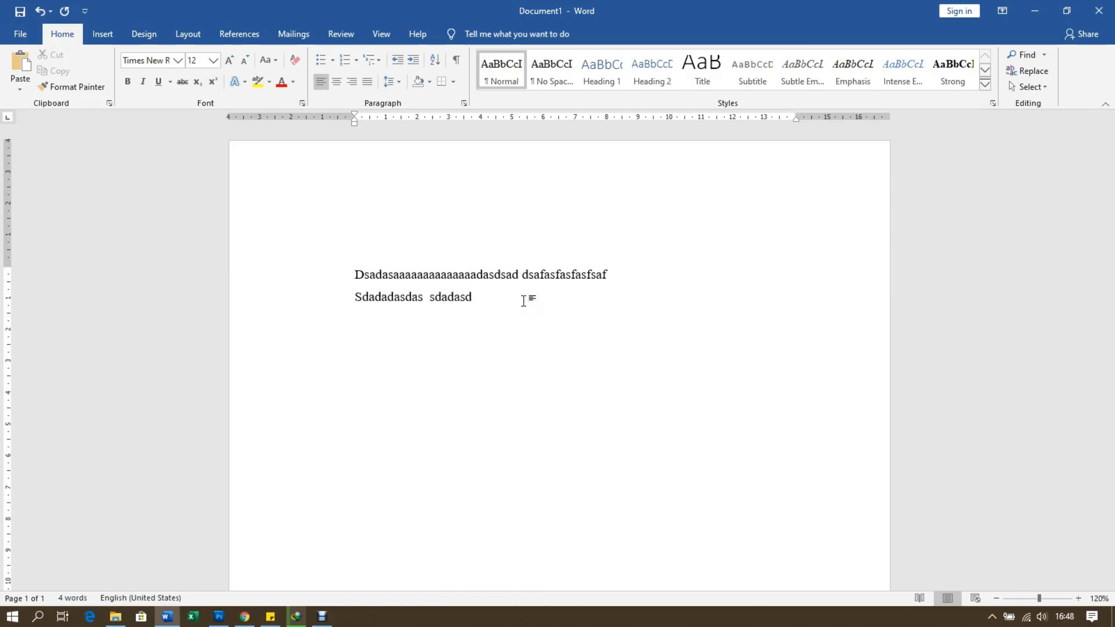
- Select both text lines and check the available line spacing presets without choosing one
left_click_drag(523, 300, 356, 269)
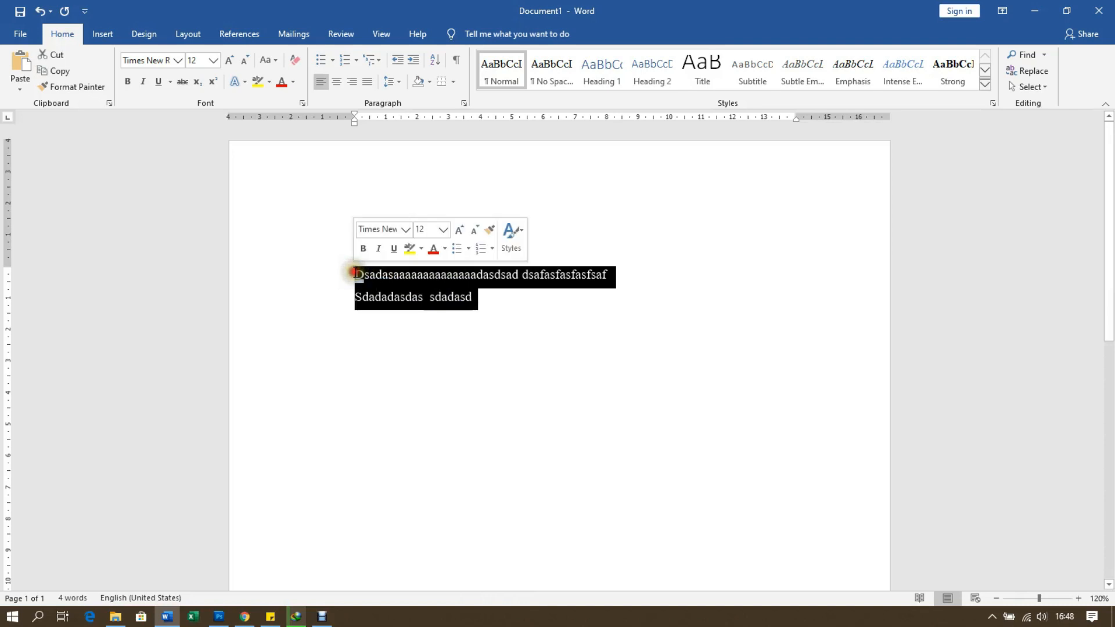
left_click(532, 312)
left_click_drag(485, 305, 349, 269)
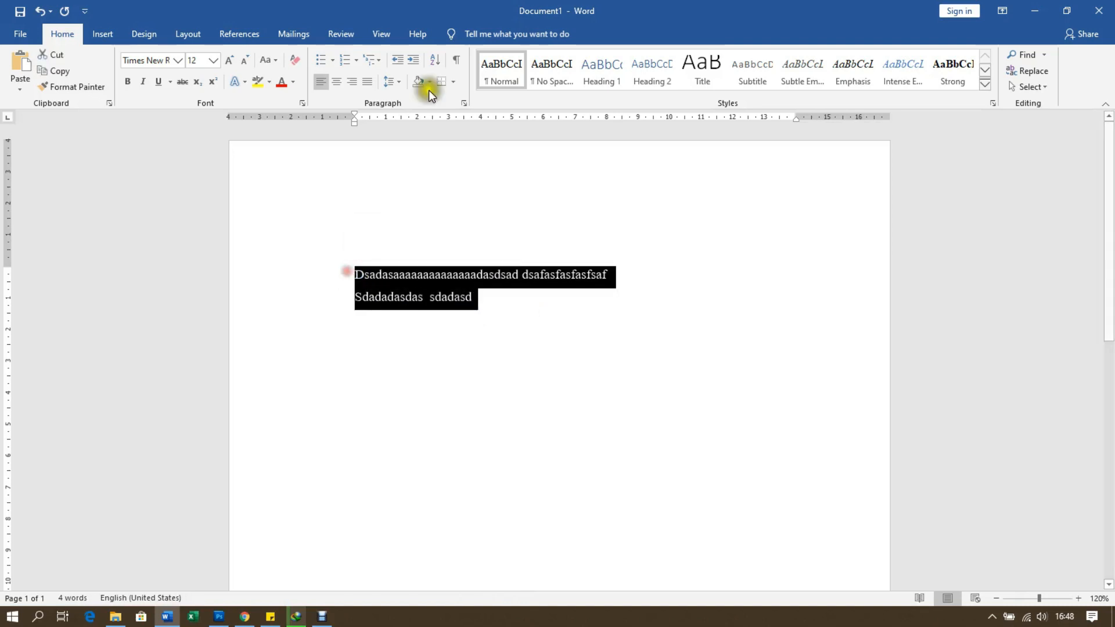
left_click(392, 79)
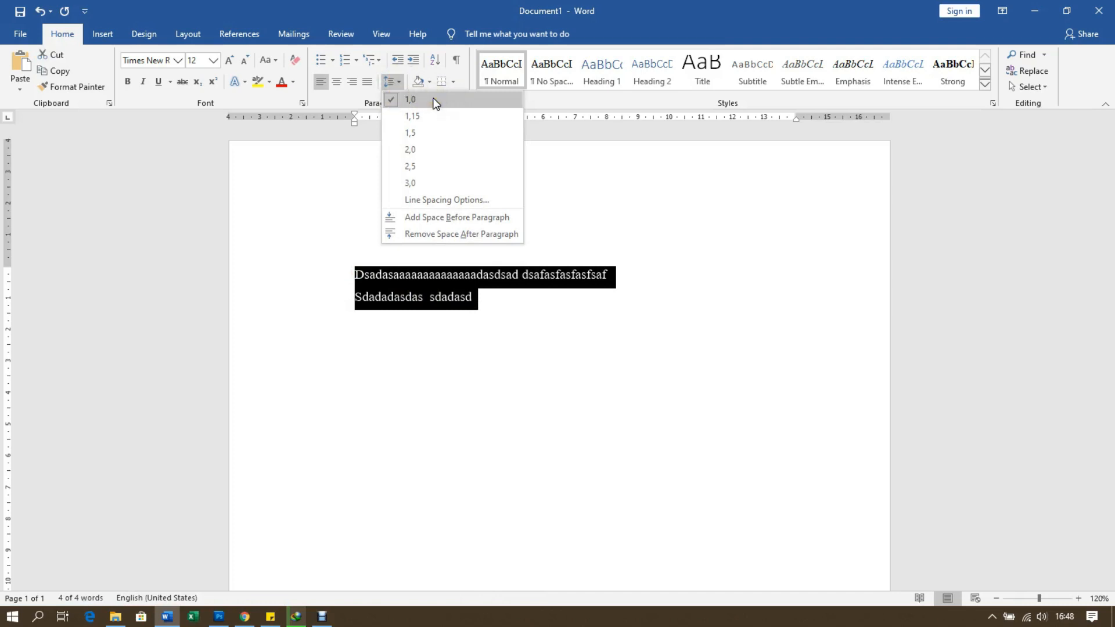
left_click(351, 99)
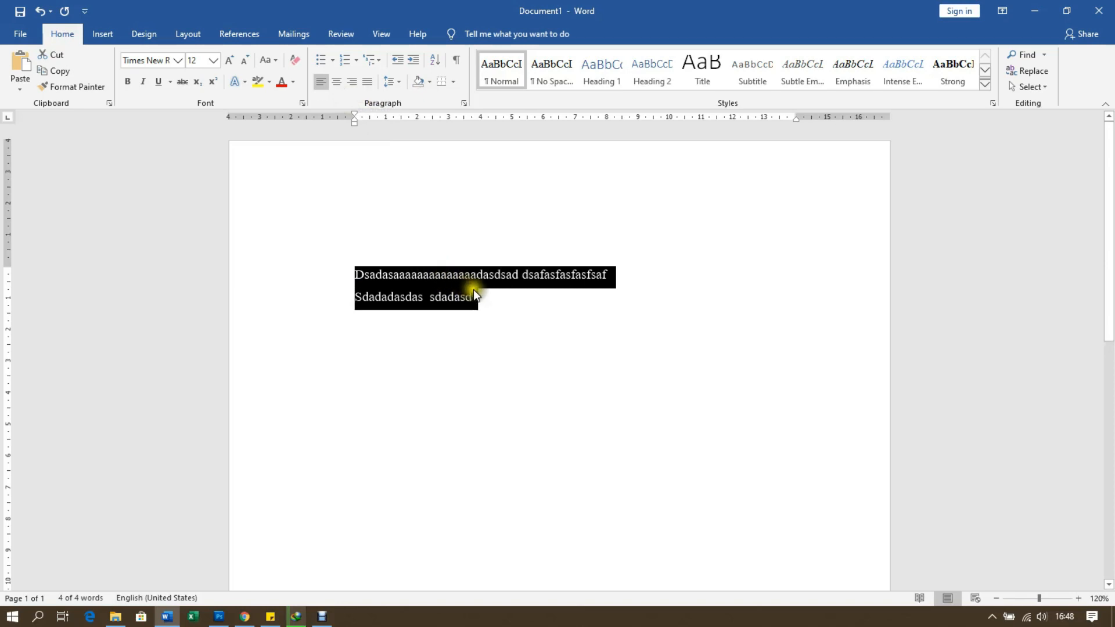
left_click(397, 82)
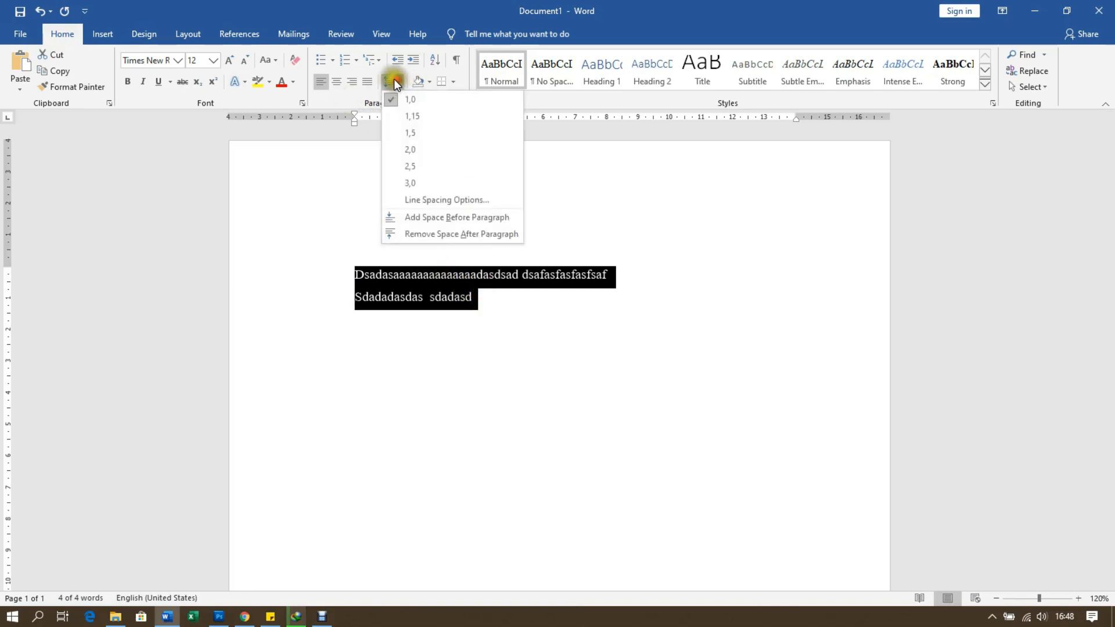
left_click(346, 98)
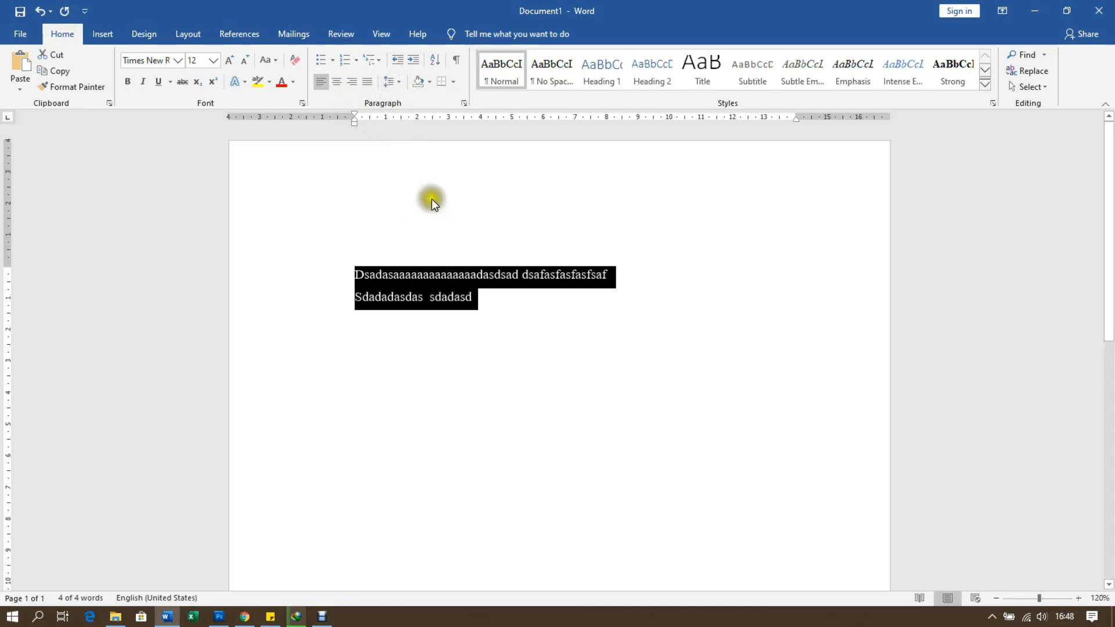
- In the paragraph settings for both lines, set the spacing after to 0 pt and the line spacing to 1,5 lines
left_click(464, 105)
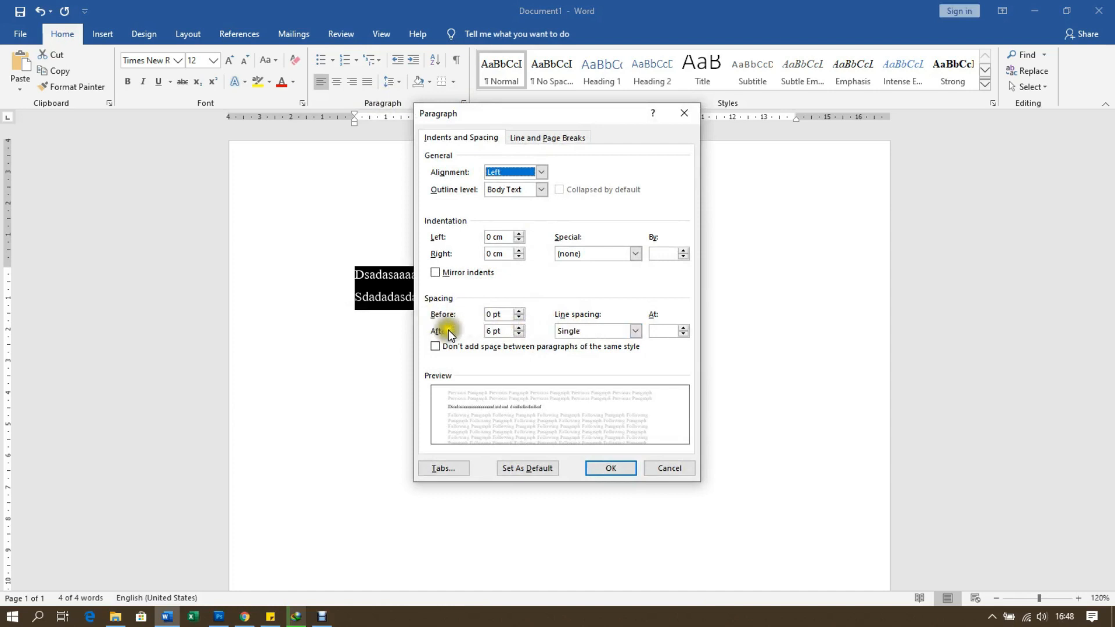
left_click(519, 335)
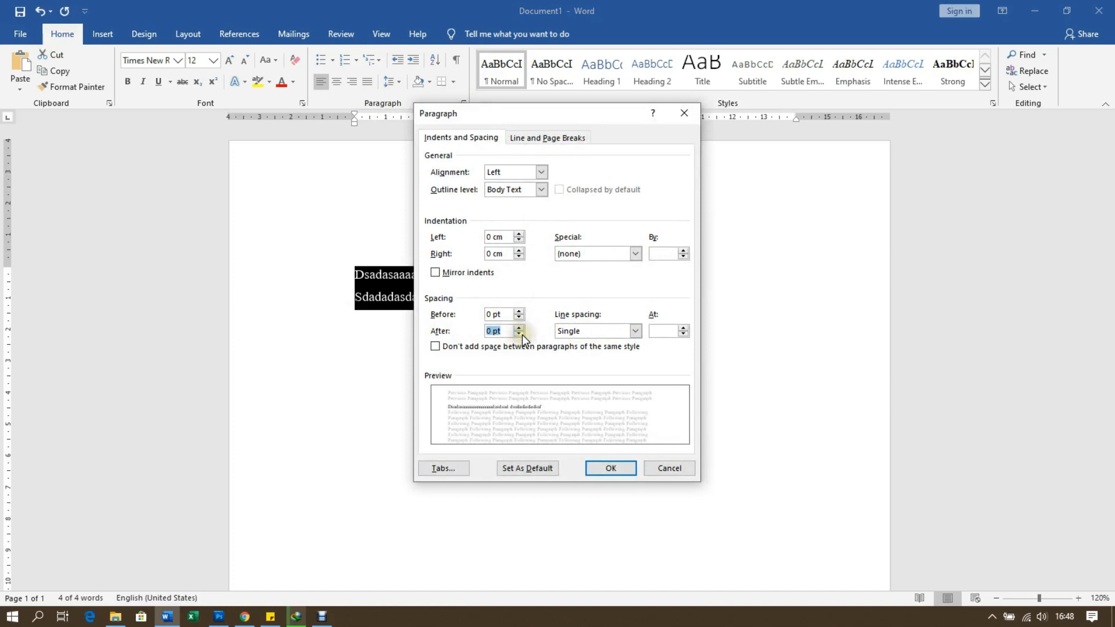
left_click(635, 330)
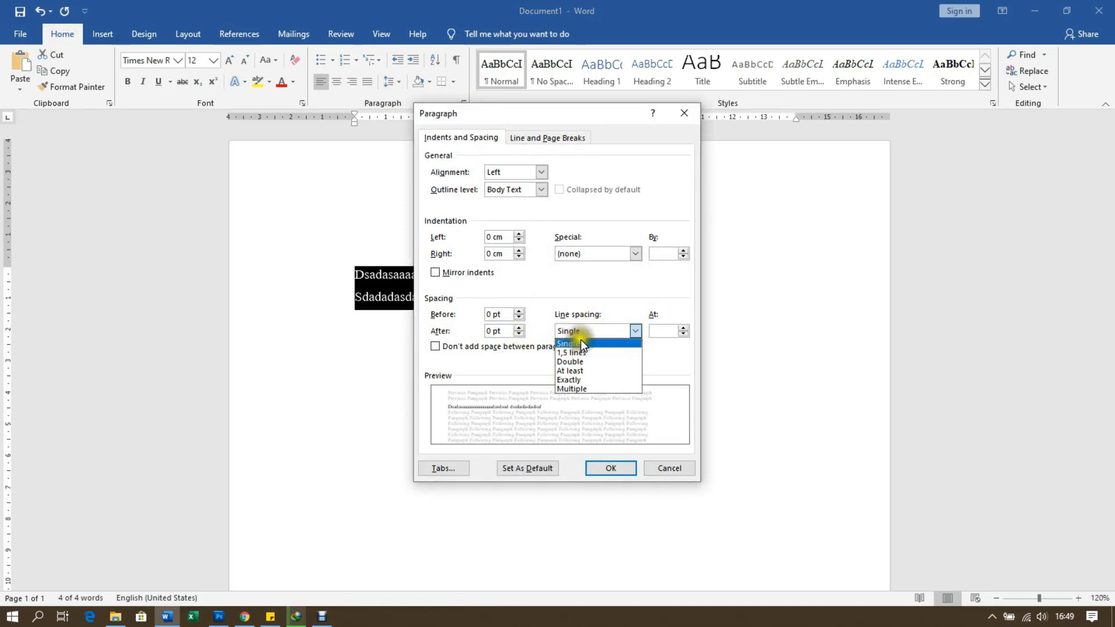
left_click(565, 352)
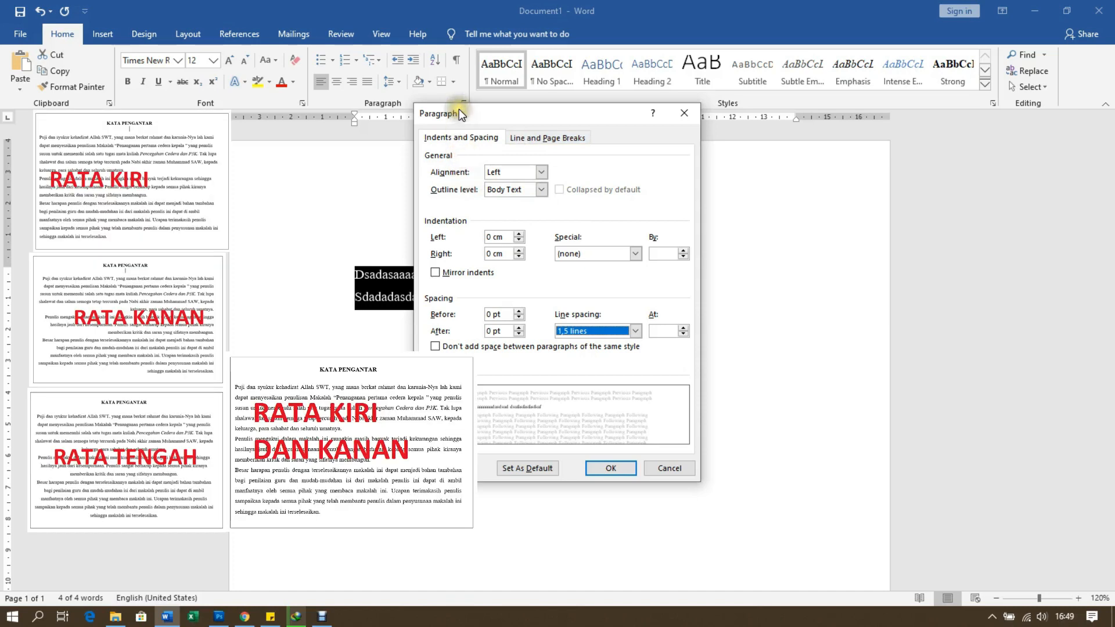
- Set the paragraph alignment to Justified and make these paragraph settings the default for all documents based on the Normal template
left_click_drag(459, 109, 517, 122)
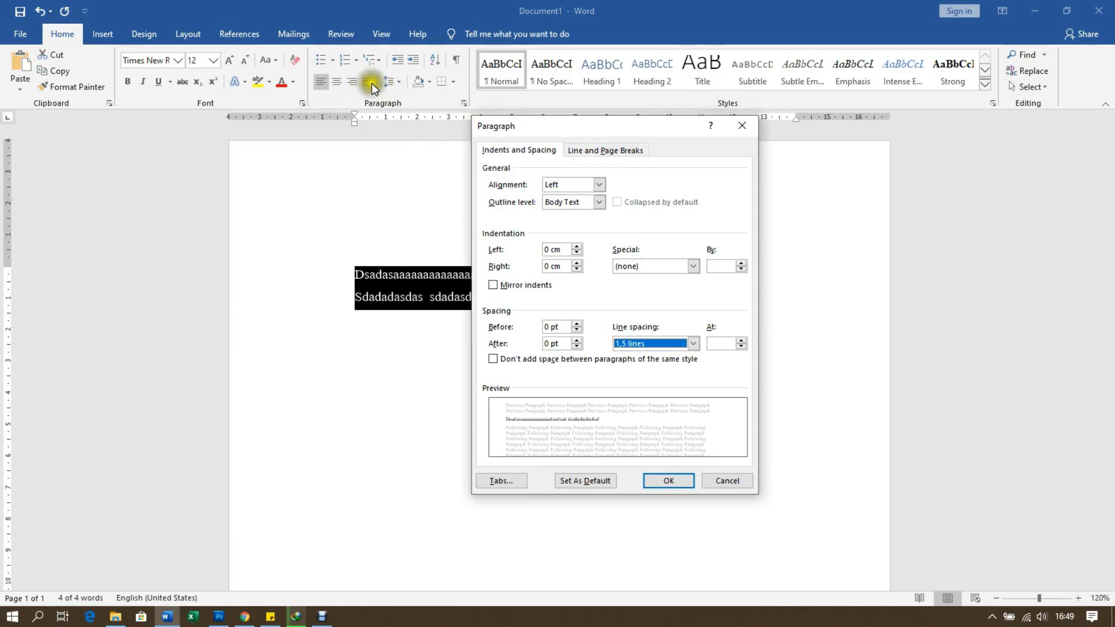
left_click(600, 186)
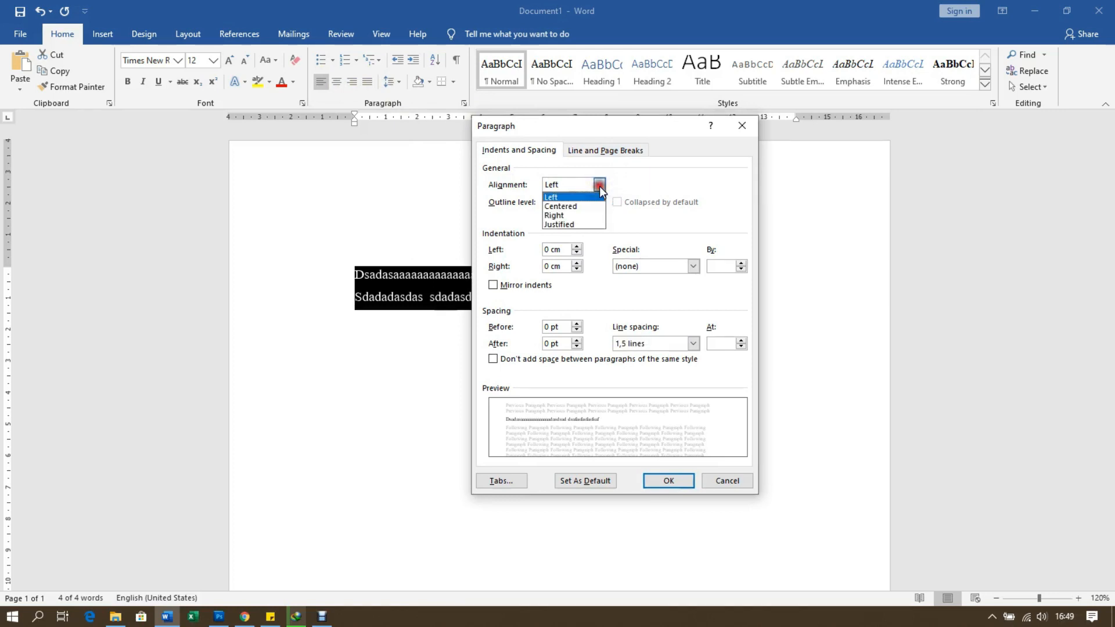
left_click(569, 225)
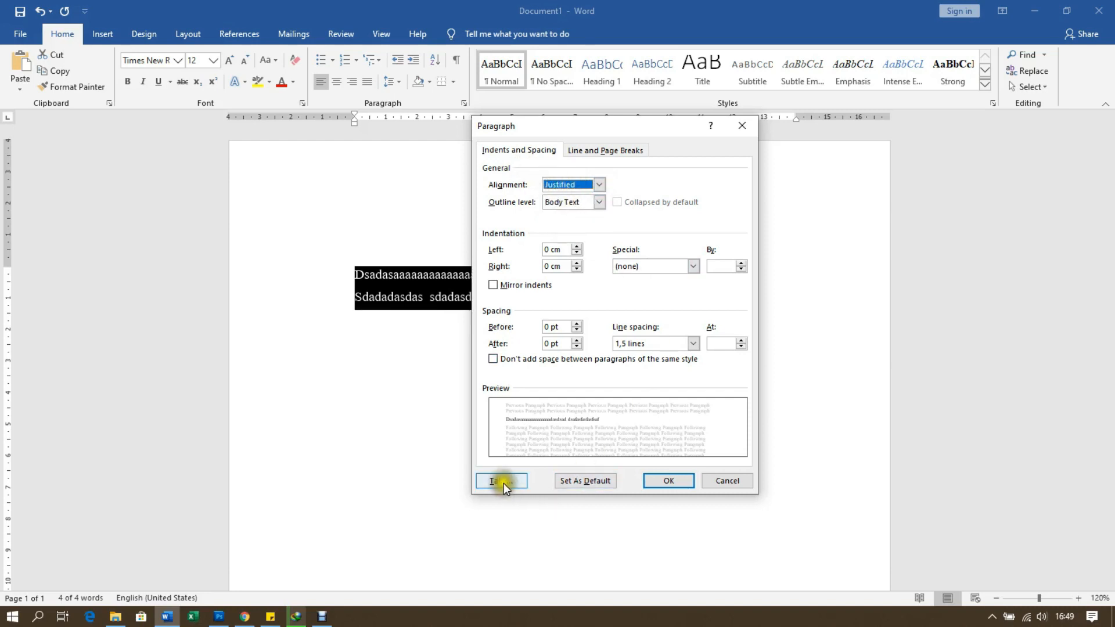
left_click(584, 482)
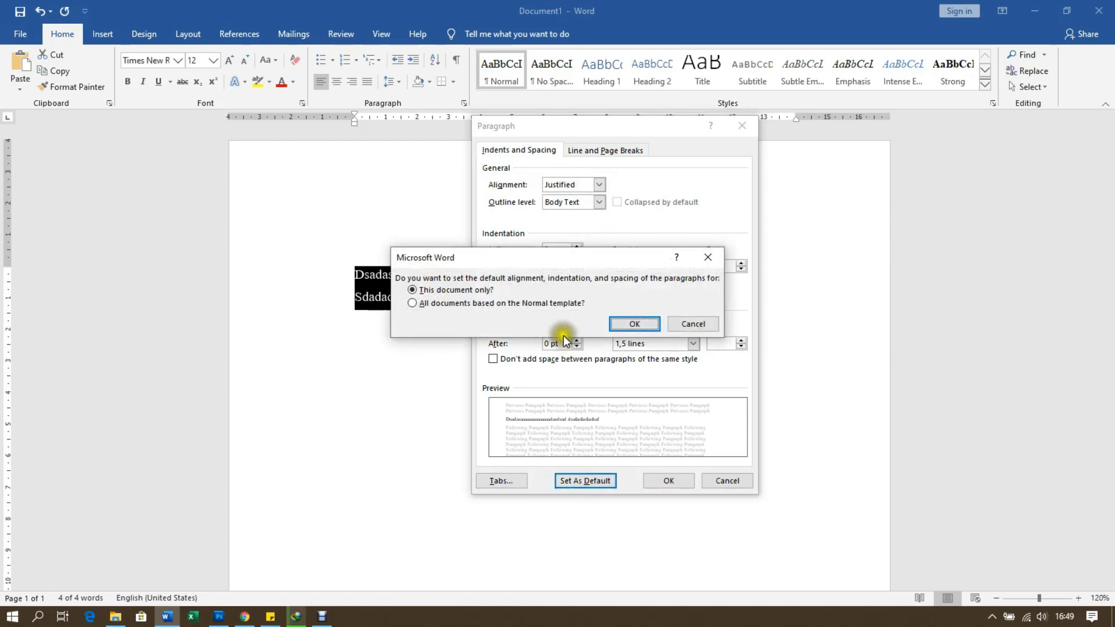
left_click(464, 302)
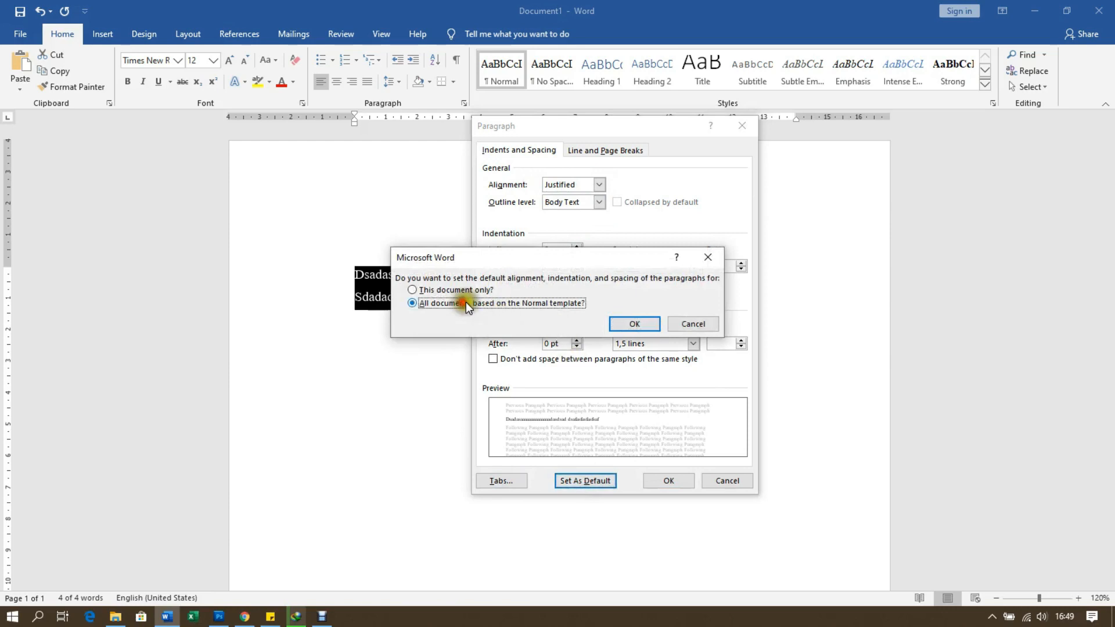
left_click(640, 326)
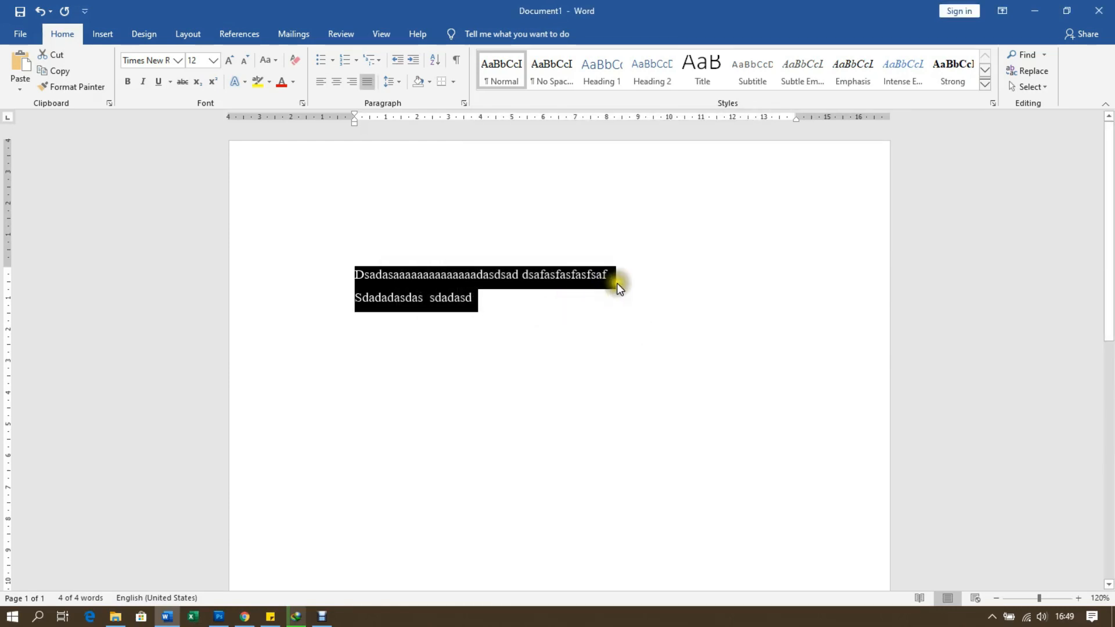
- Extend the first text line with a long run of the letter d to test the justified alignment
left_click(618, 280)
type("dddddddd")
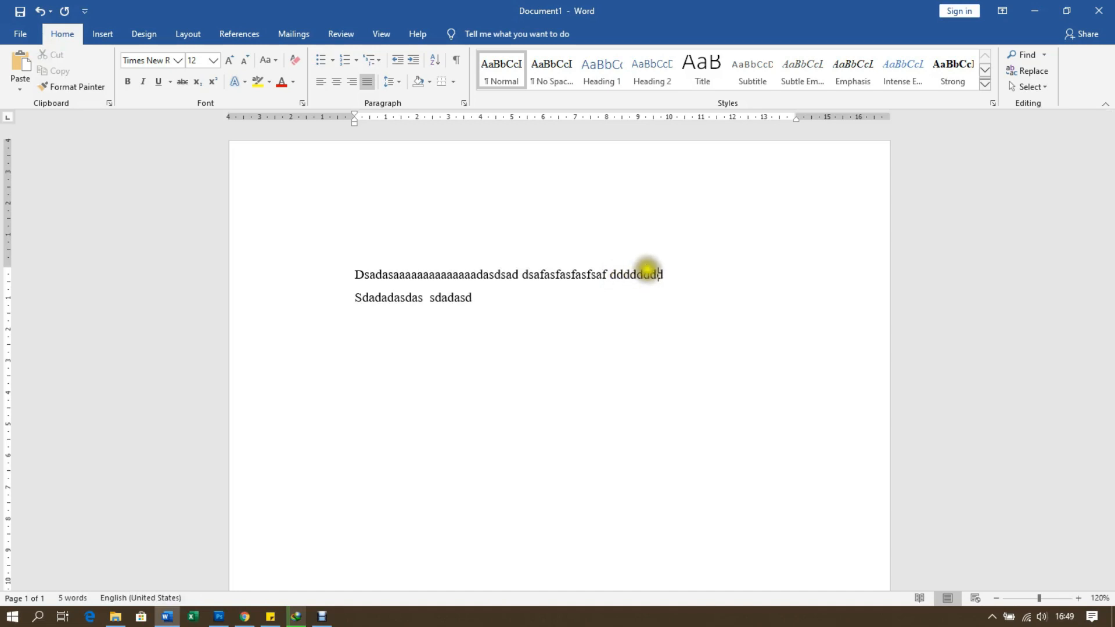
type("dddddddddddddddddddddddddddddddddddddddddddddddddddddddddddddddddddddddddddddddddddd")
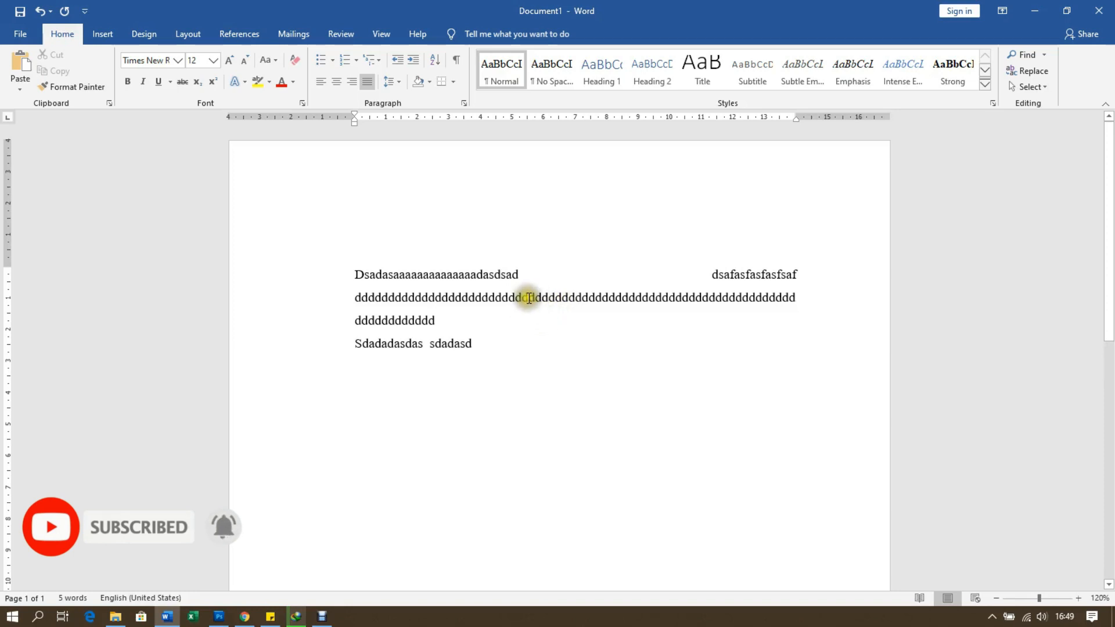
left_click_drag(500, 340, 356, 275)
left_click(615, 346)
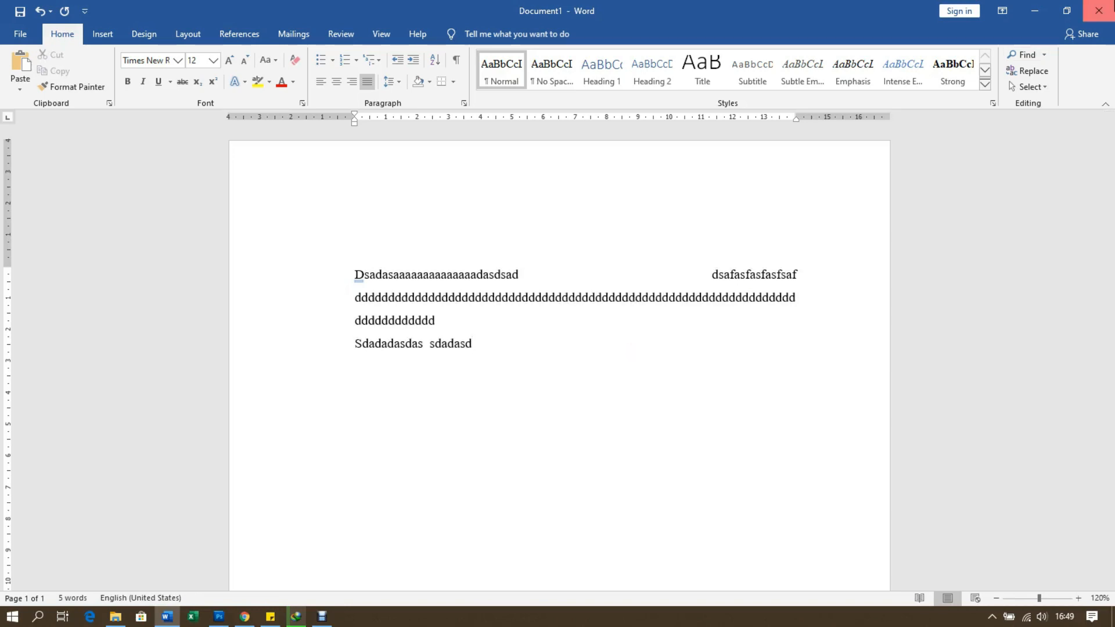
- Close the document without saving it, restart Word and create a new blank document
left_click(1099, 11)
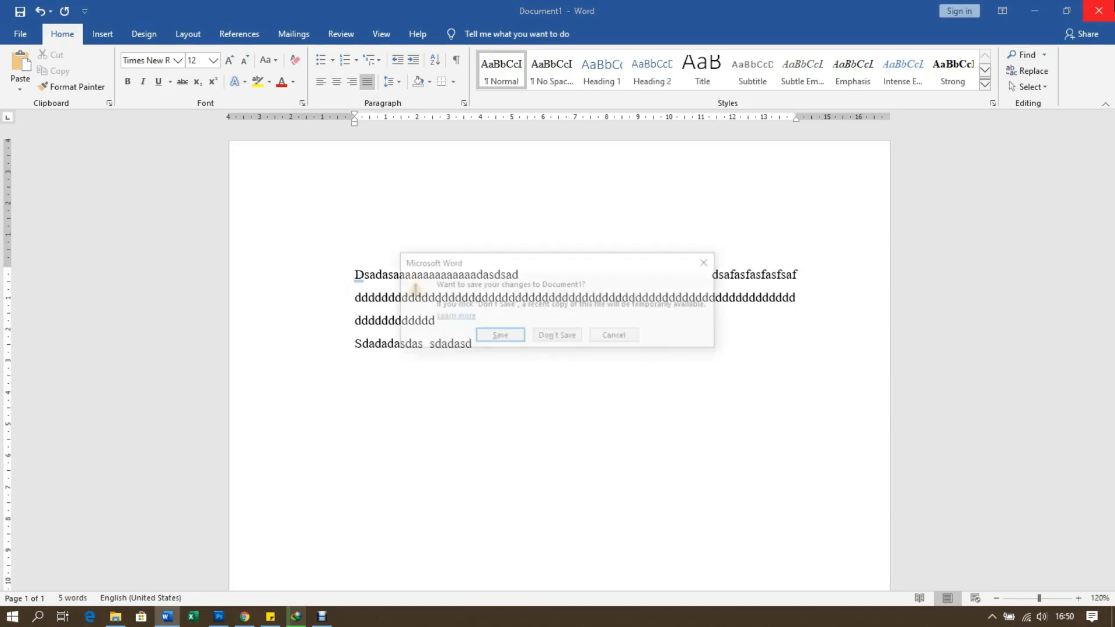
left_click(554, 336)
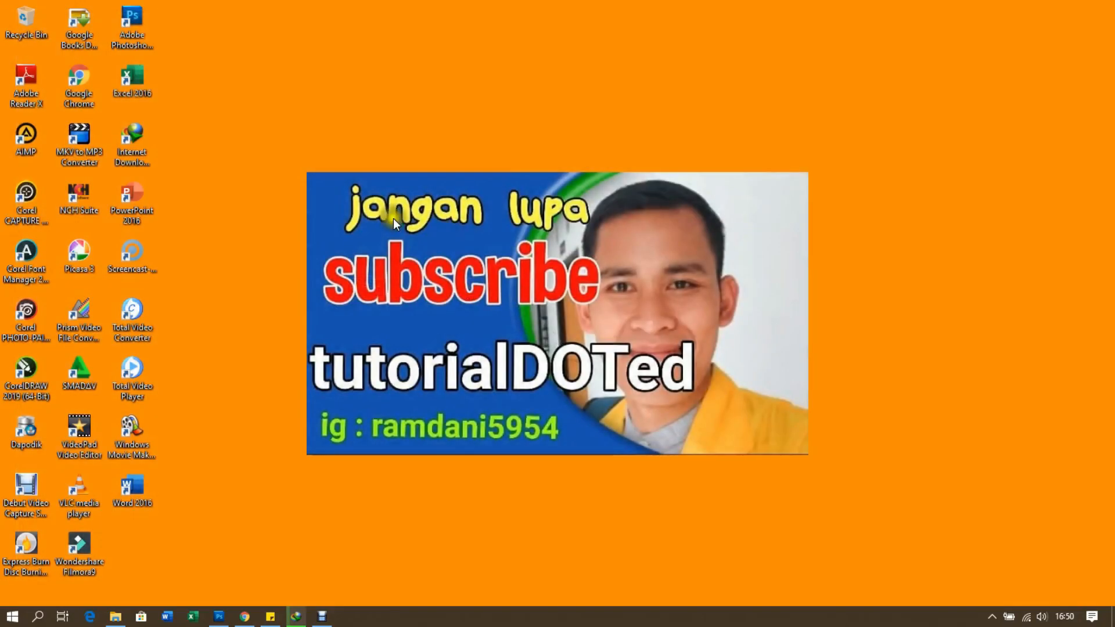
double_click(135, 494)
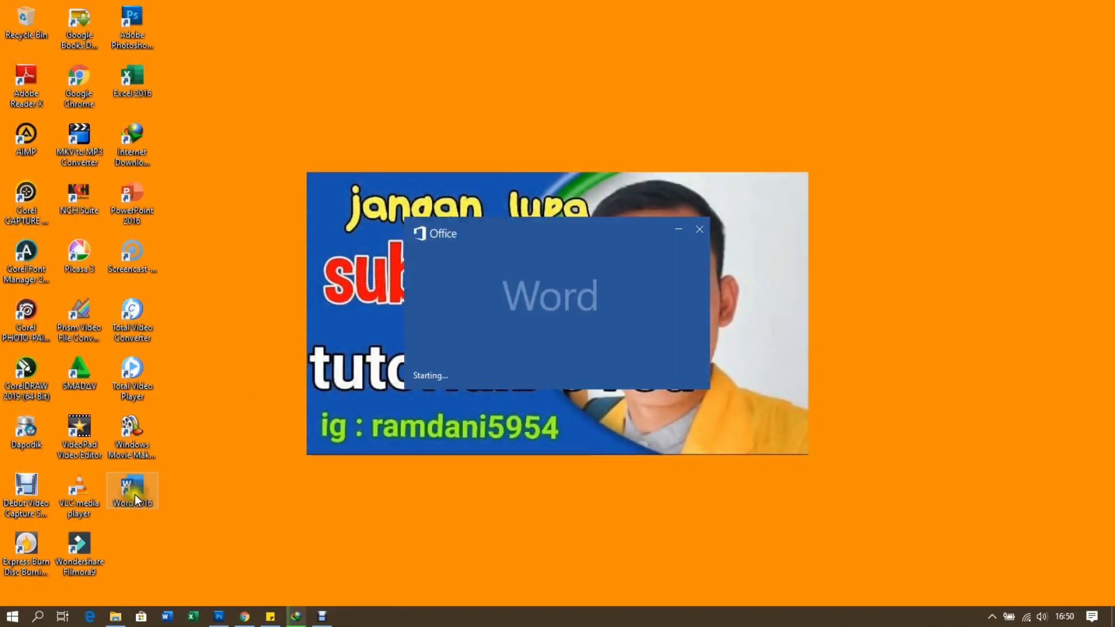
left_click(196, 135)
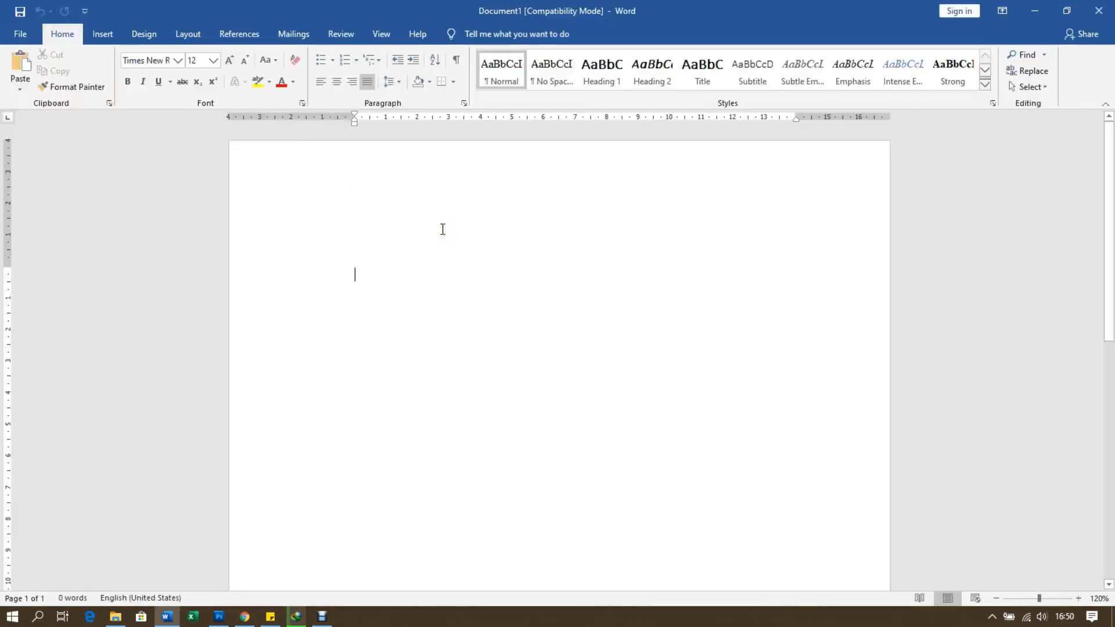
- Enter ASDADADASDADAD as sample text and select it to check the default font and size
type("ASDADADASDADA")
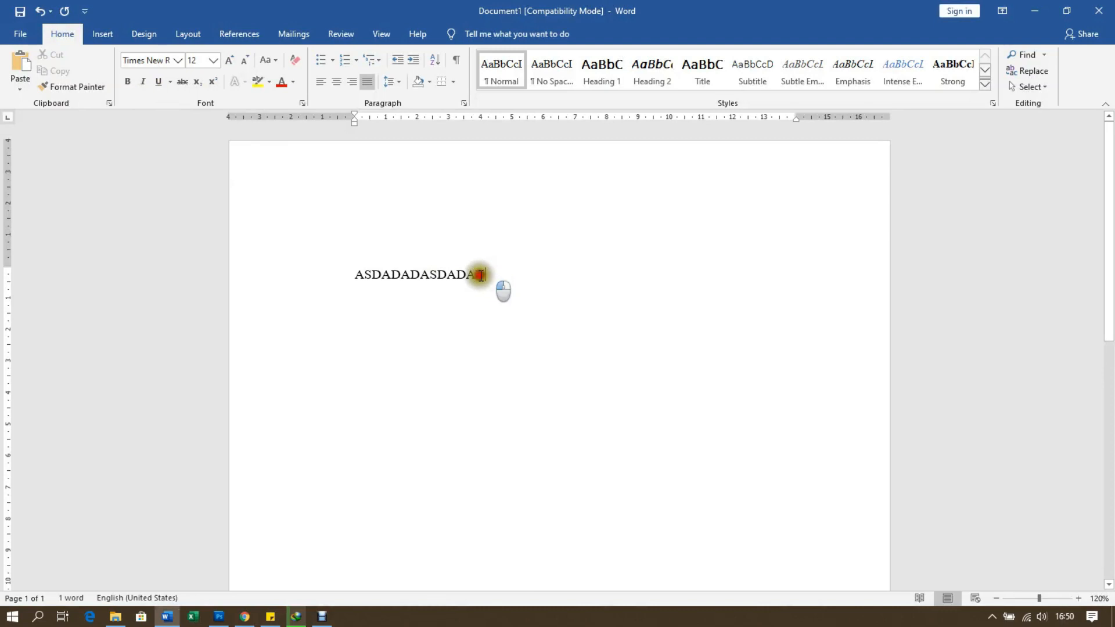
left_click_drag(492, 276, 338, 275)
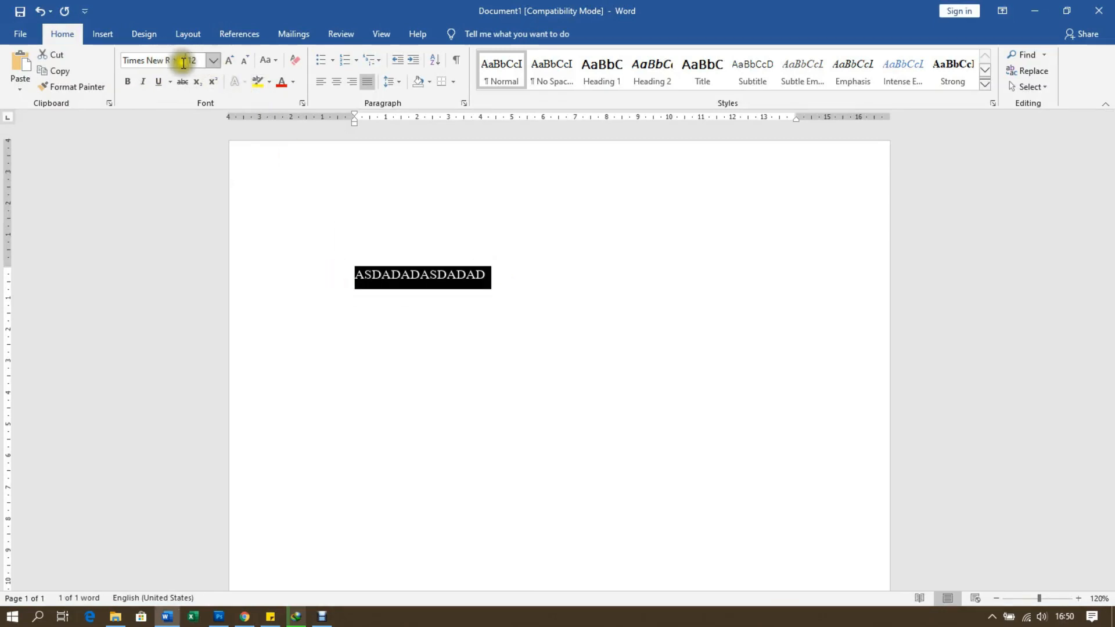
left_click(421, 271)
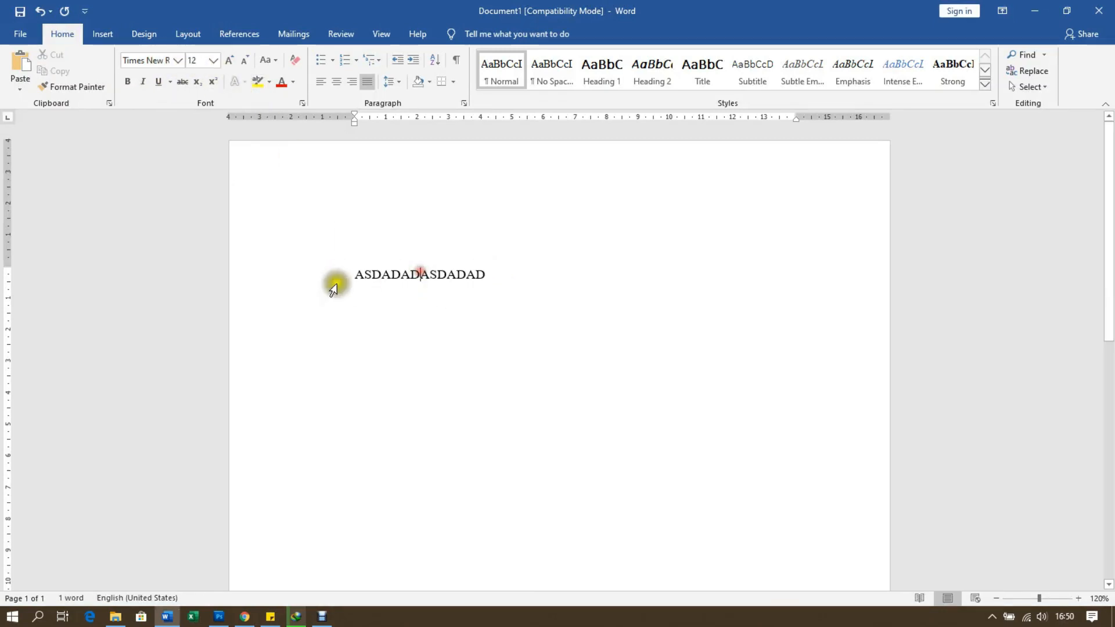
left_click(328, 285)
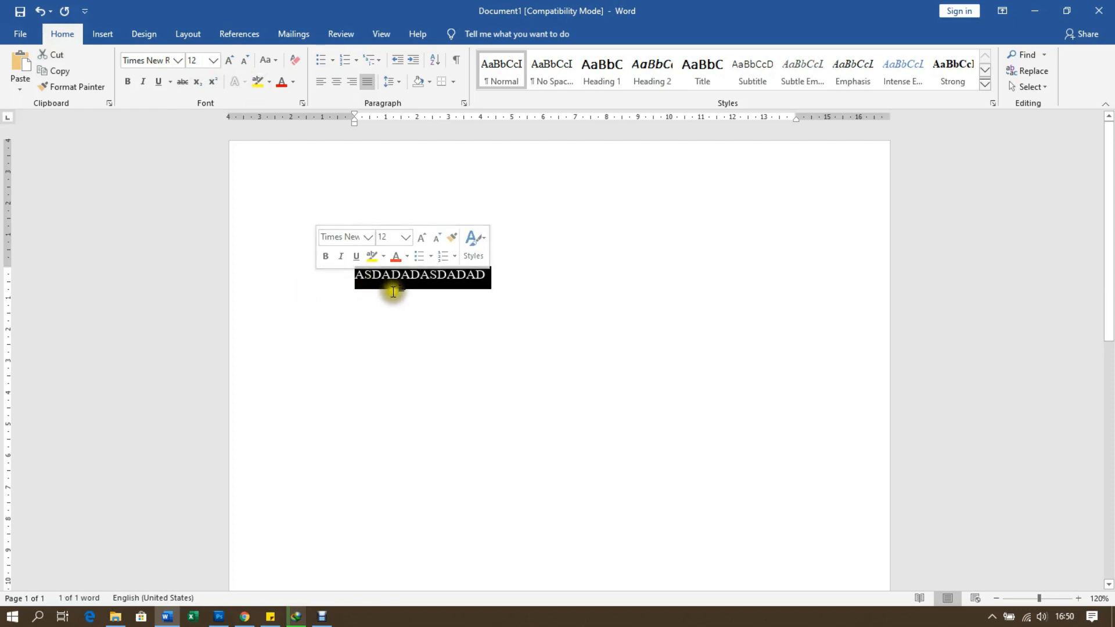
left_click(392, 290)
left_click_drag(498, 276, 352, 272)
left_click(502, 282)
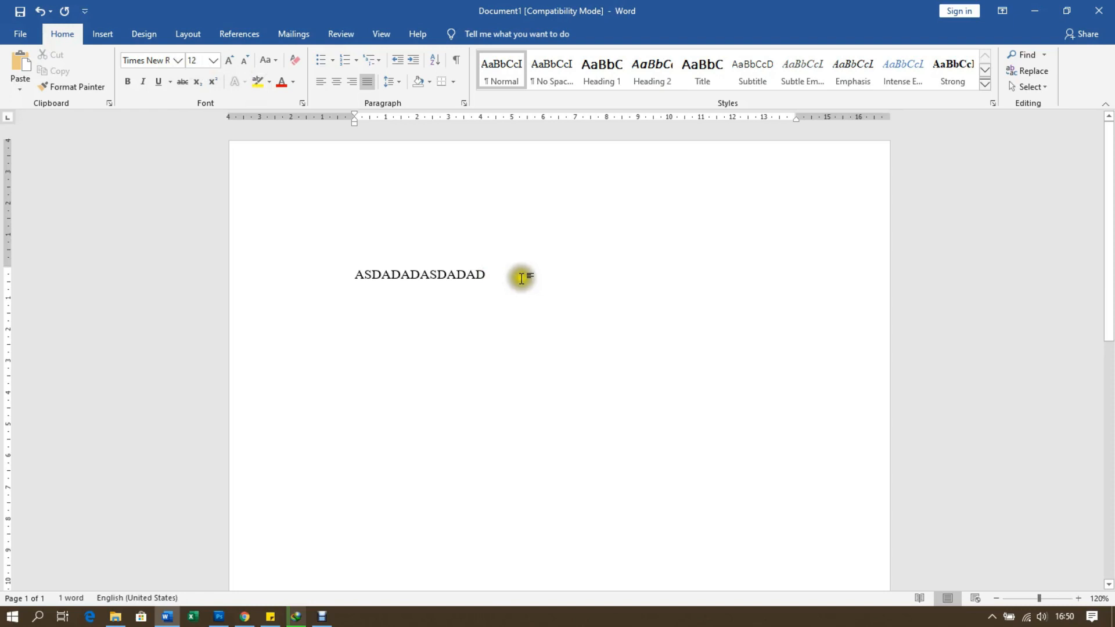
- Check the new document's paper size and custom margins without changing them, and append SDASDA to the sample text
left_click(185, 34)
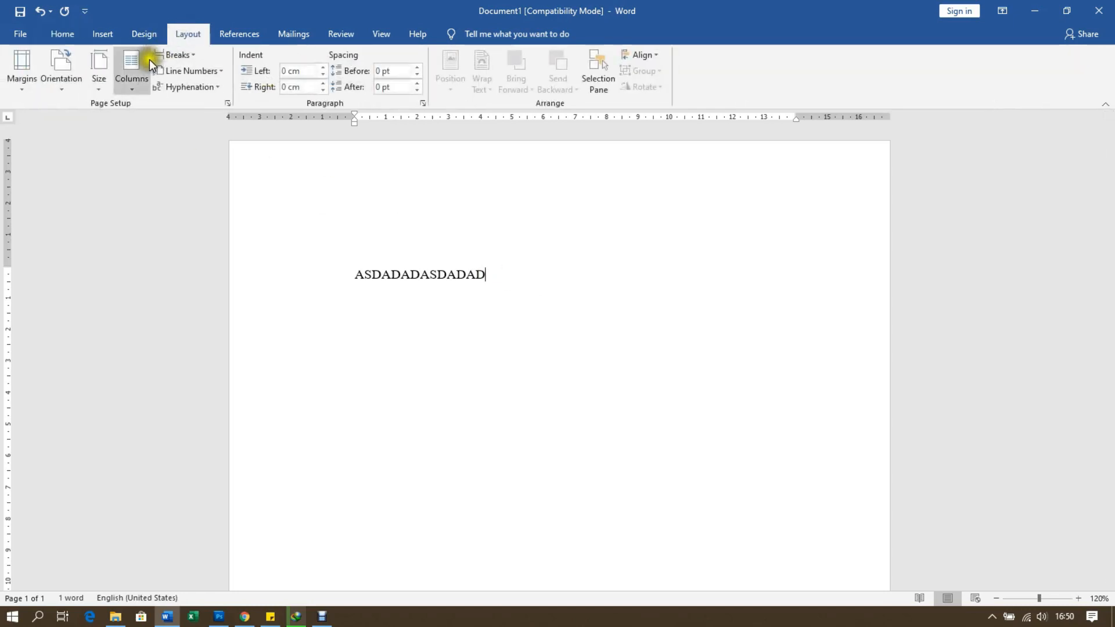
left_click(99, 87)
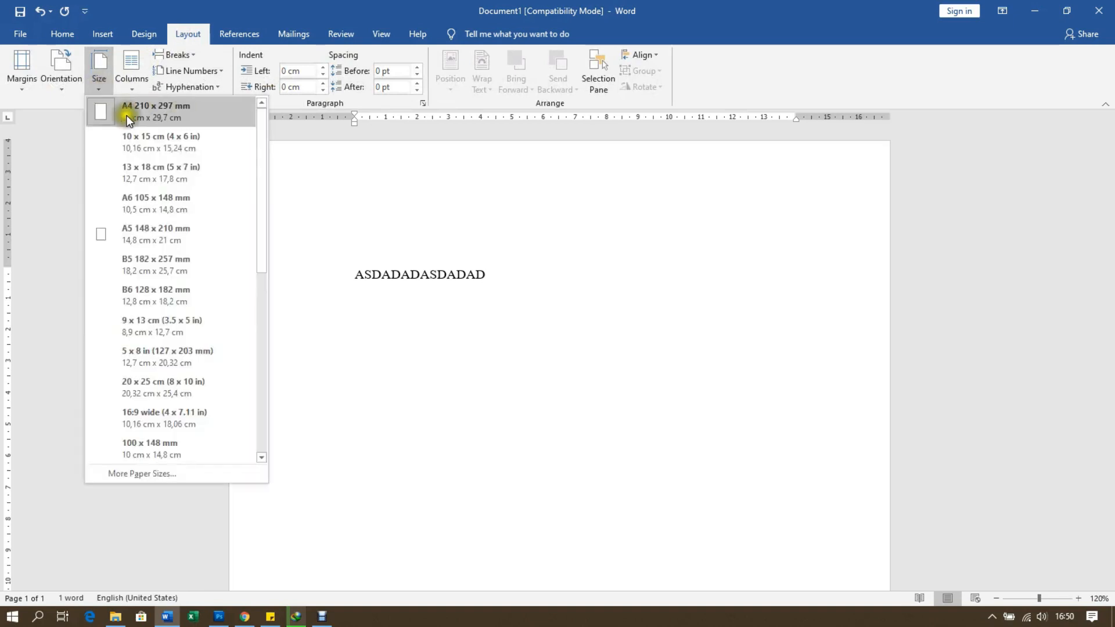
left_click(49, 101)
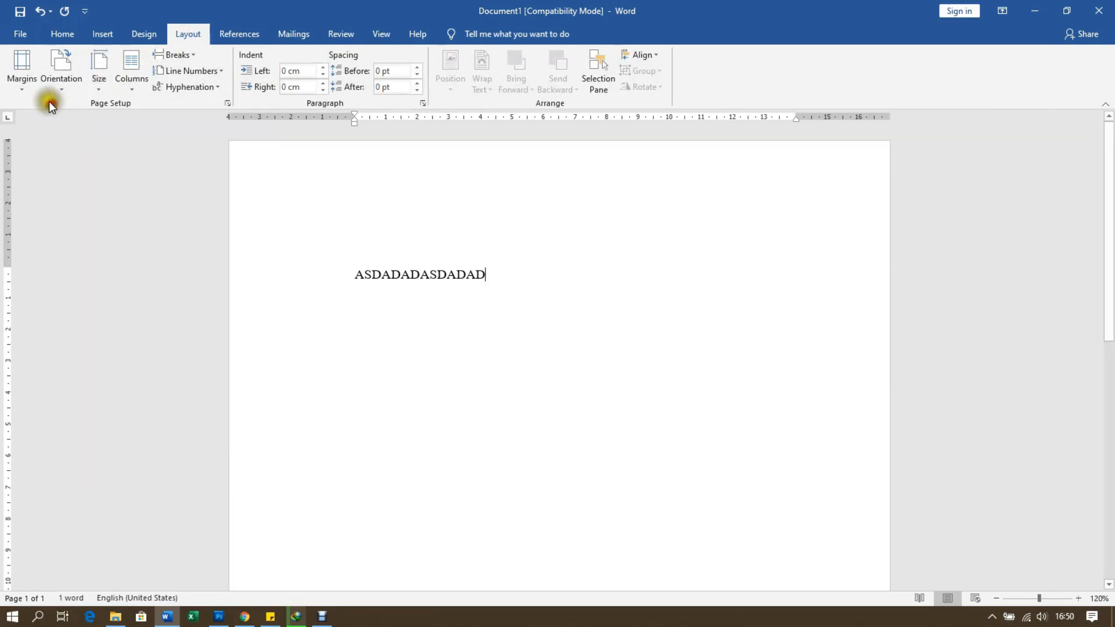
left_click(22, 81)
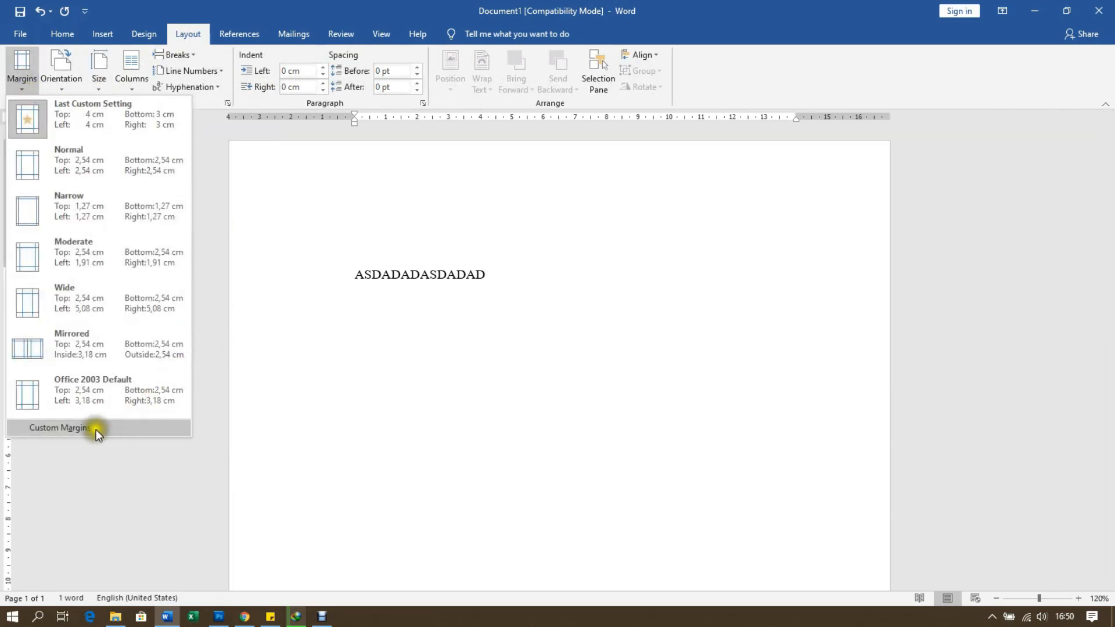
left_click(75, 428)
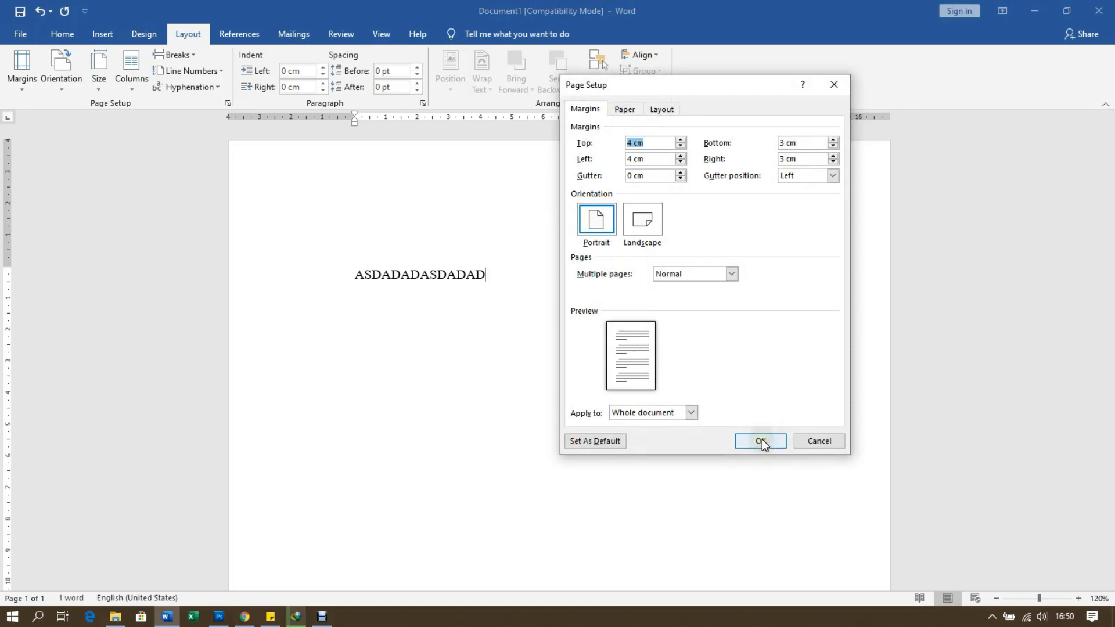
left_click(816, 438)
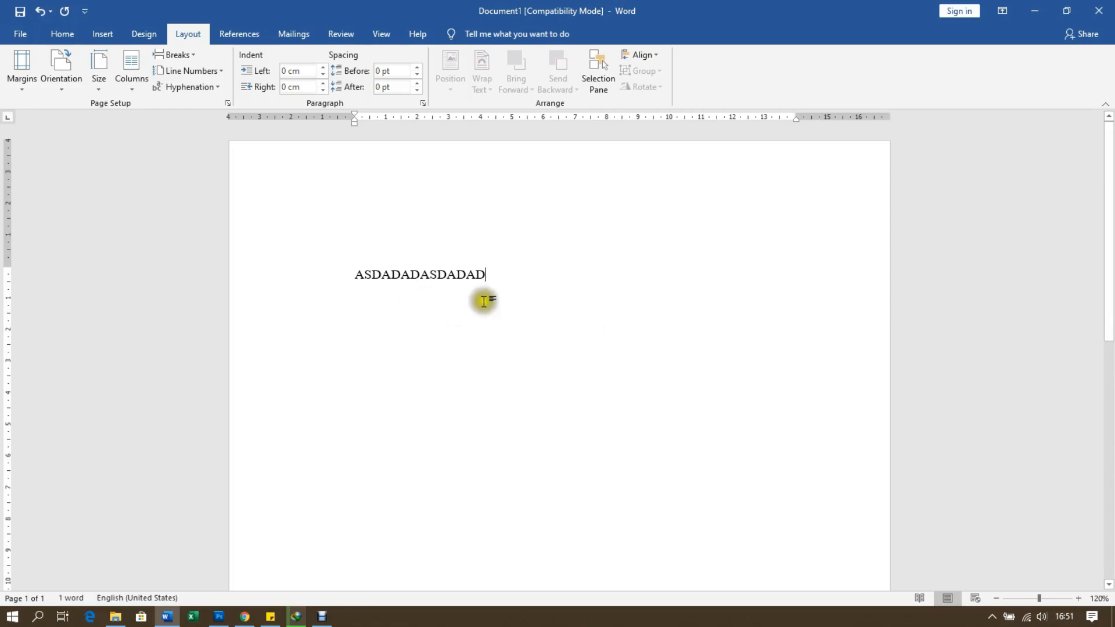
type("SDASDA")
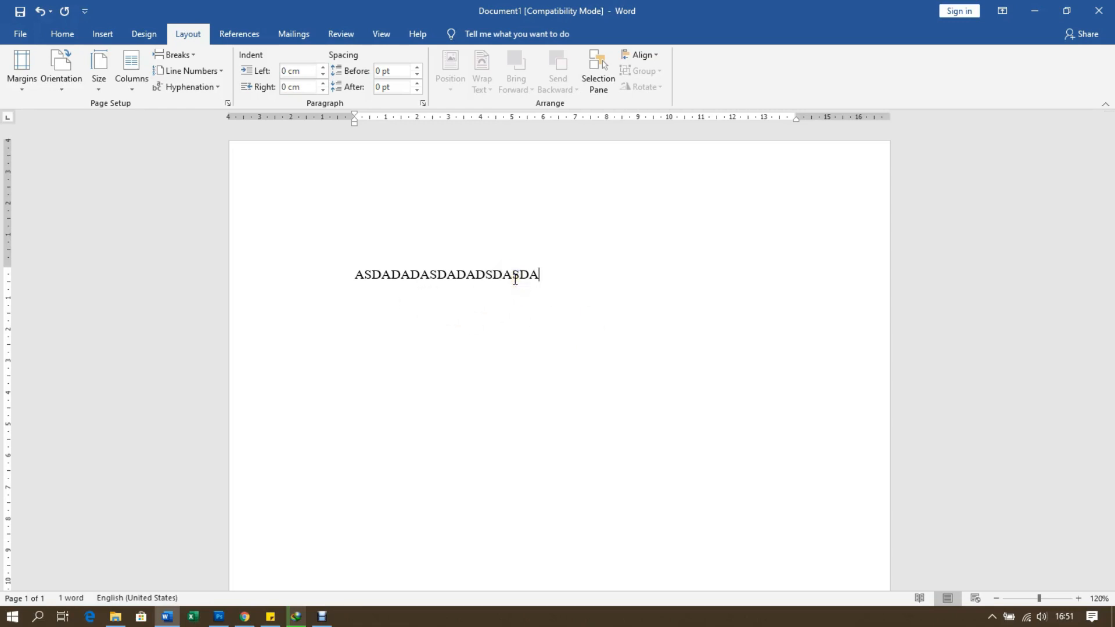
- Extend the sample text with a run of capital A, S and D letters until it wraps well onto a second line
type("AAAAAAAAADASDASDSAD")
left_click(65, 33)
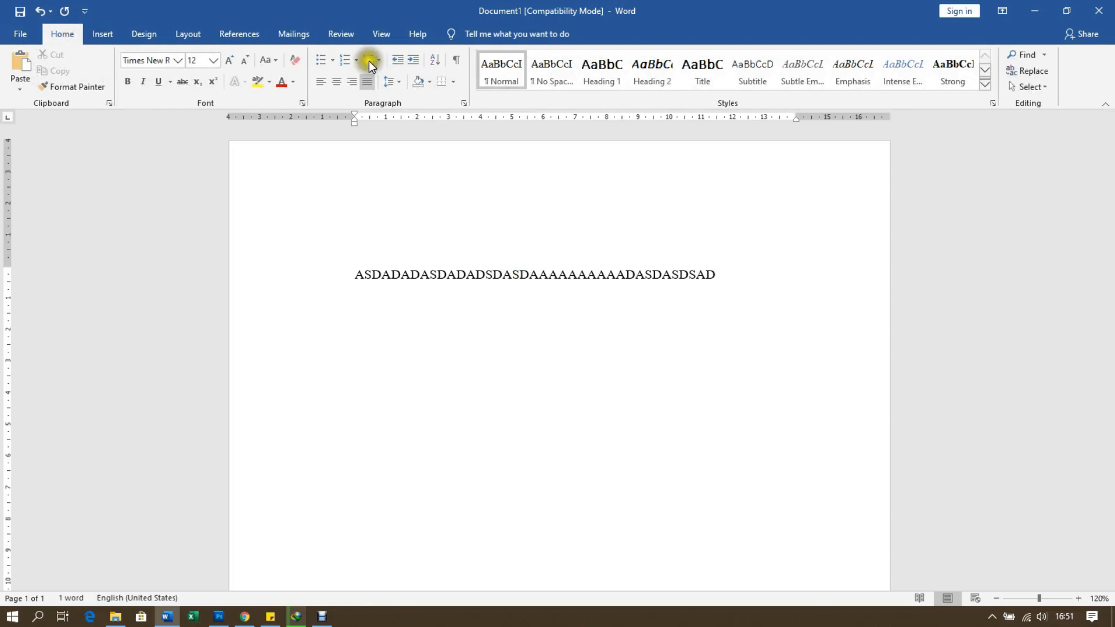
left_click(366, 81)
type("DASDASDASDASDASDSA")
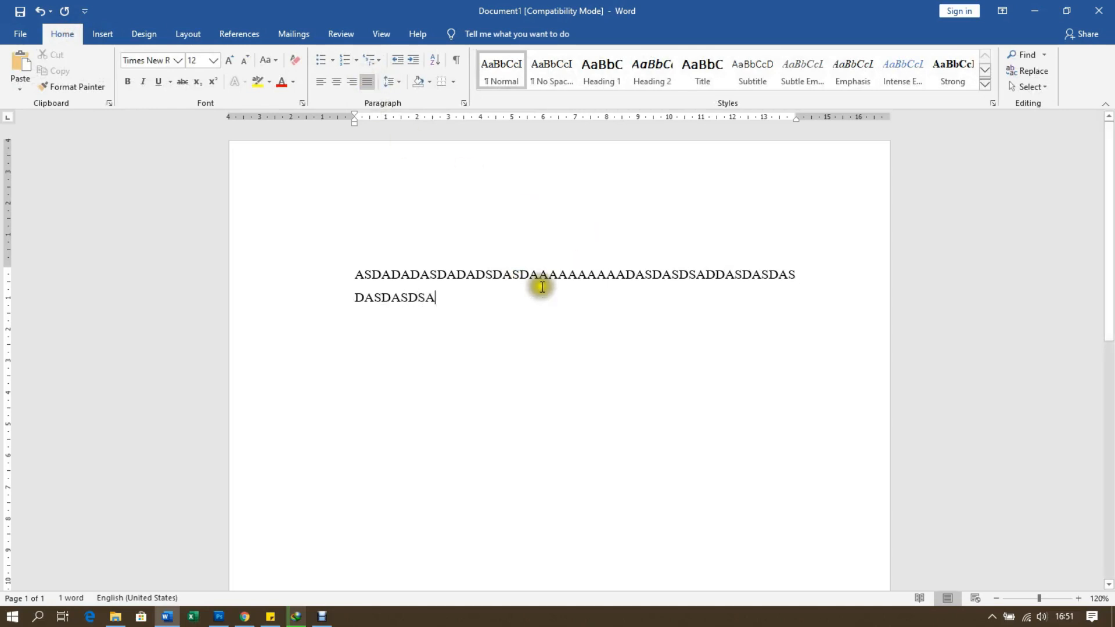
type("DSADASDADSADSADADSA")
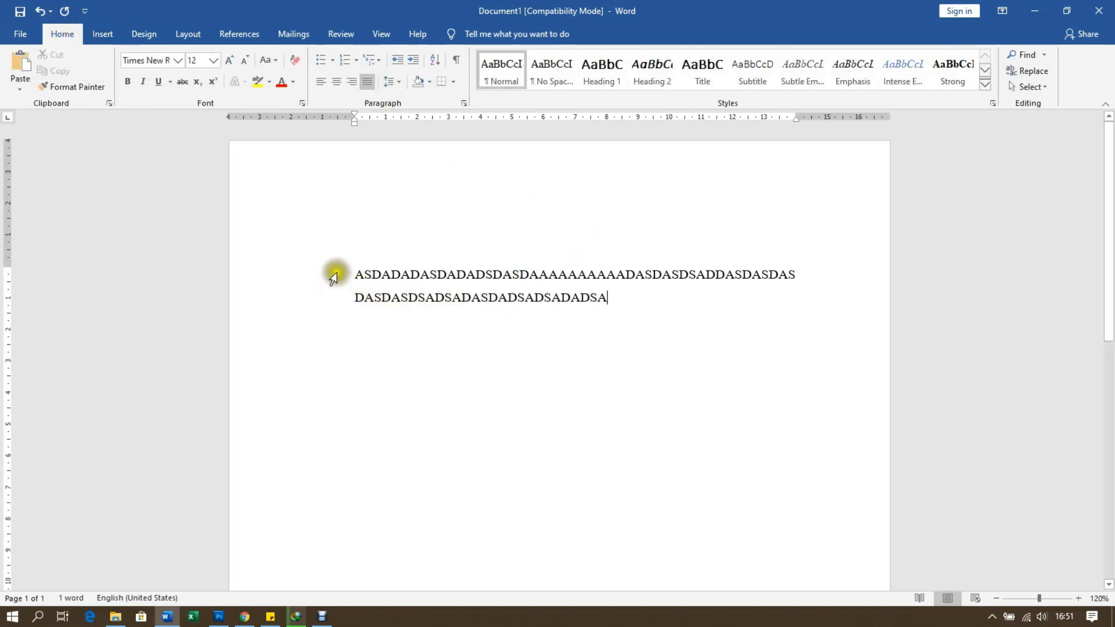
- Select both sample lines and check their default line spacing and text alignment without changing them
left_click_drag(335, 274, 335, 301)
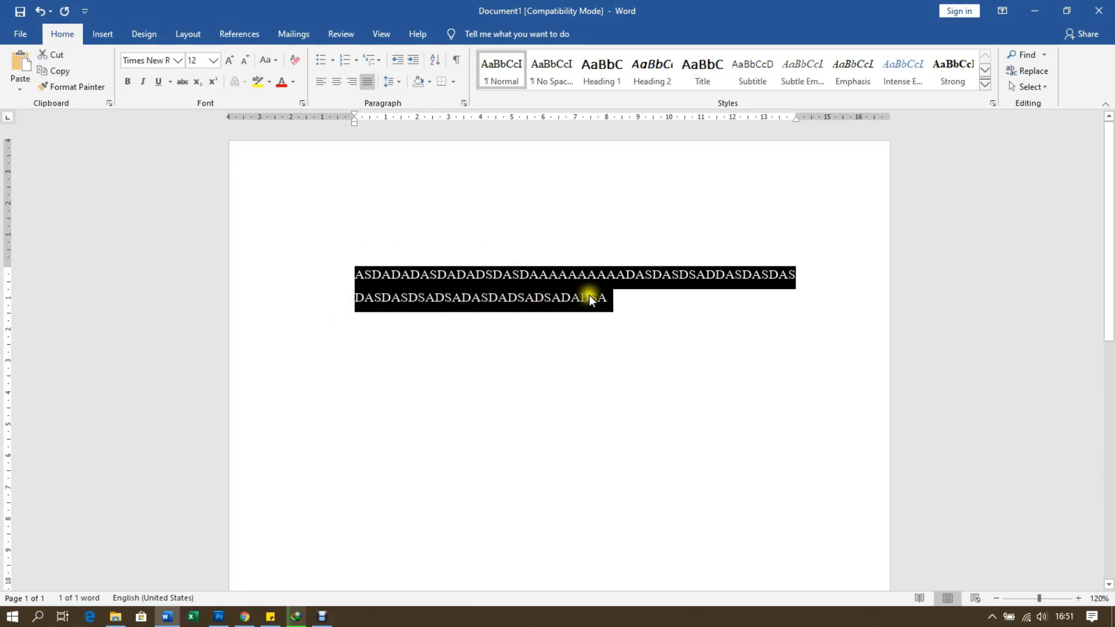
left_click(400, 80)
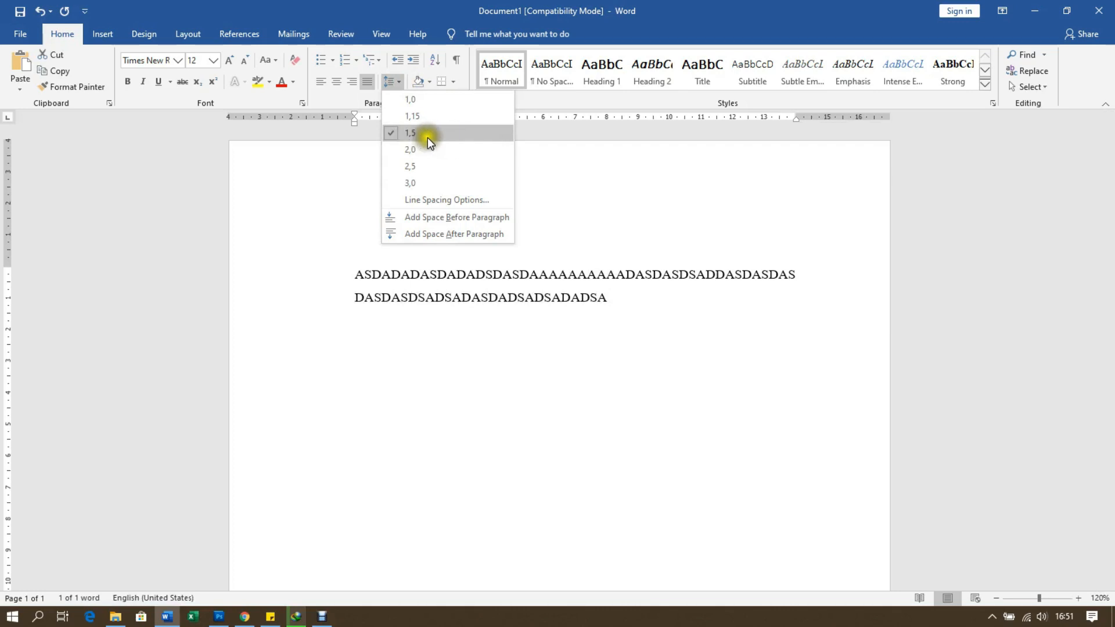
left_click(334, 96)
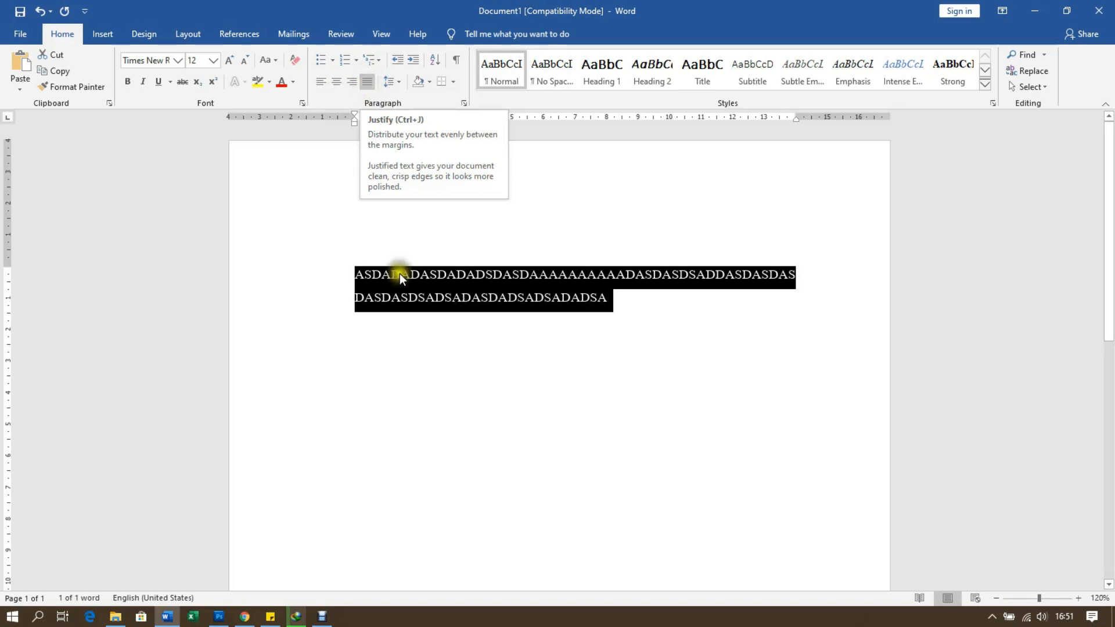
left_click(353, 283)
left_click(790, 282)
- Left-align both sample lines to compare the alignments, and set them back to justified
left_click_drag(624, 297, 316, 266)
left_click(322, 80)
left_click(657, 286)
left_click_drag(668, 298, 355, 258)
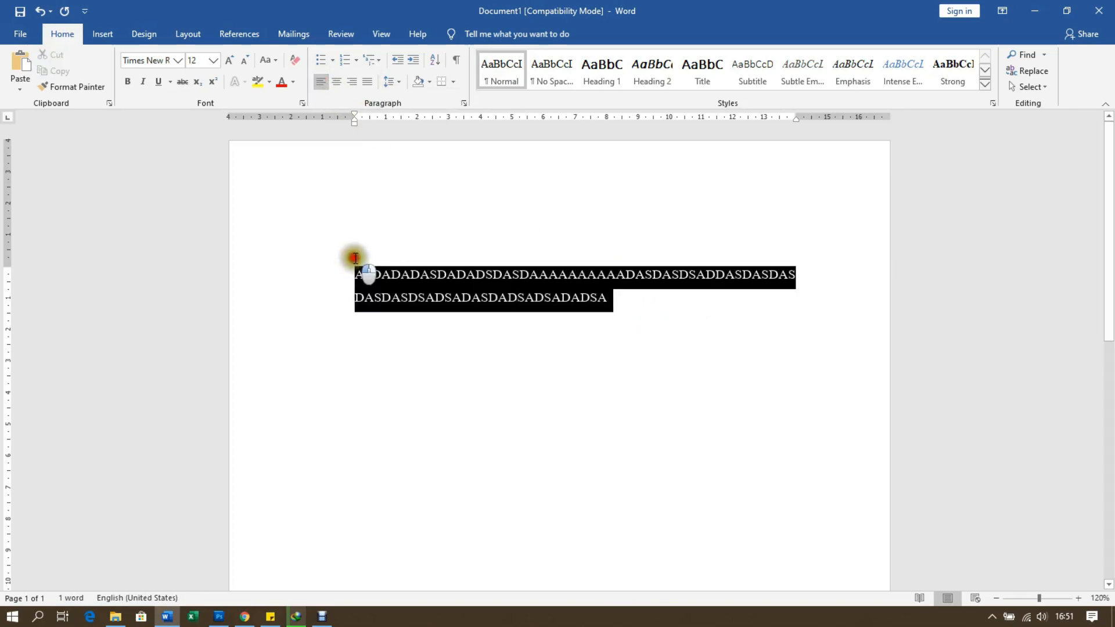
left_click(366, 81)
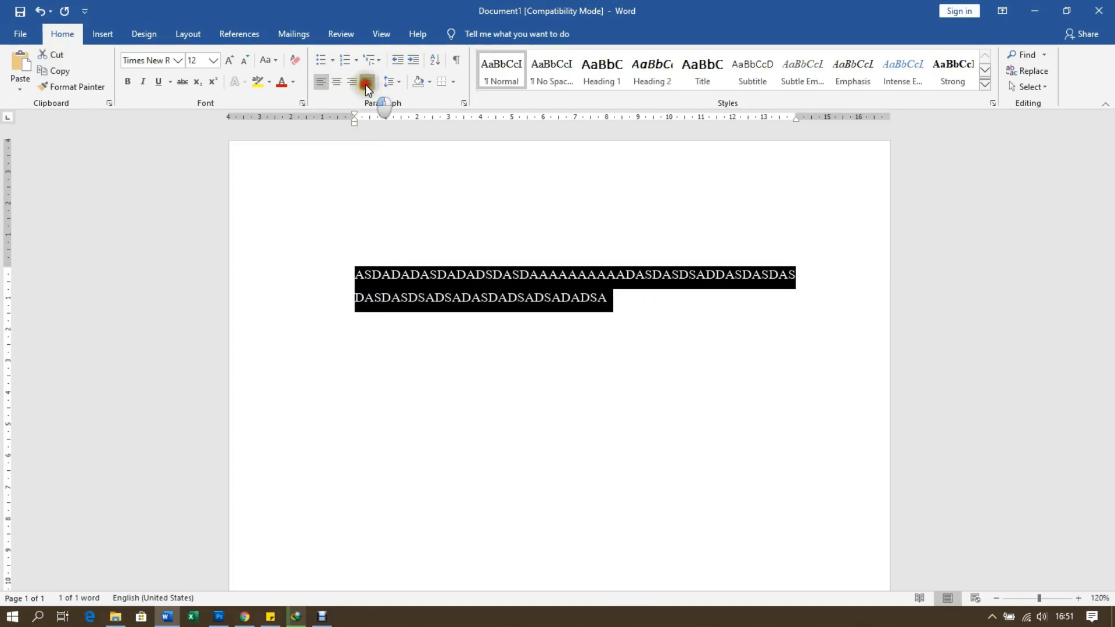
left_click(664, 318)
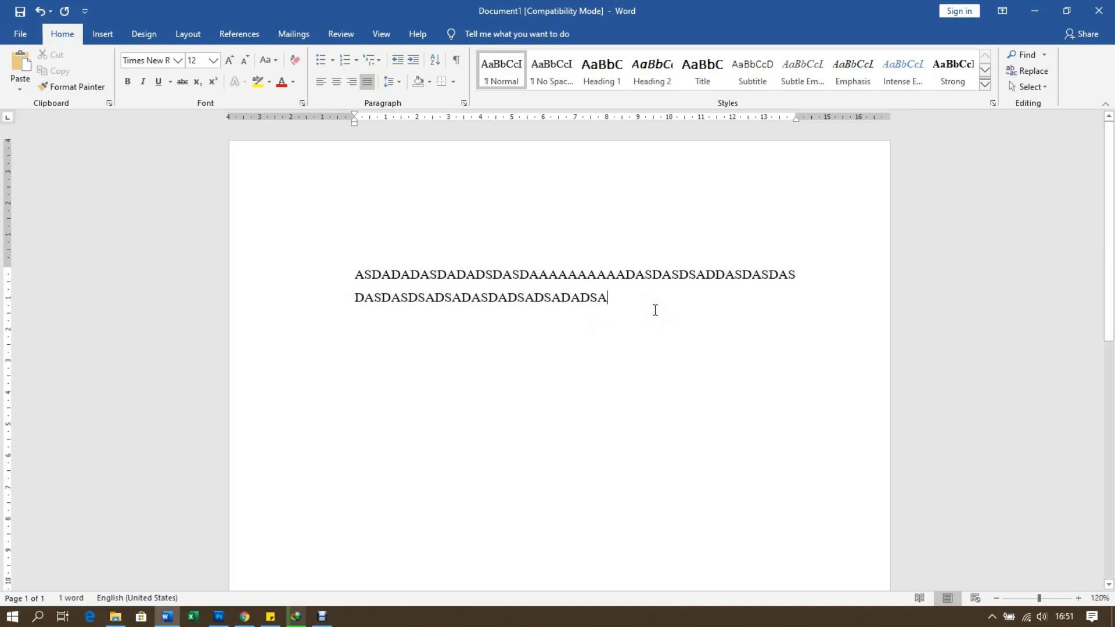
- Reselect the sample text and review its font, size, paragraph and page layout settings once more
left_click(612, 303)
left_click(630, 304)
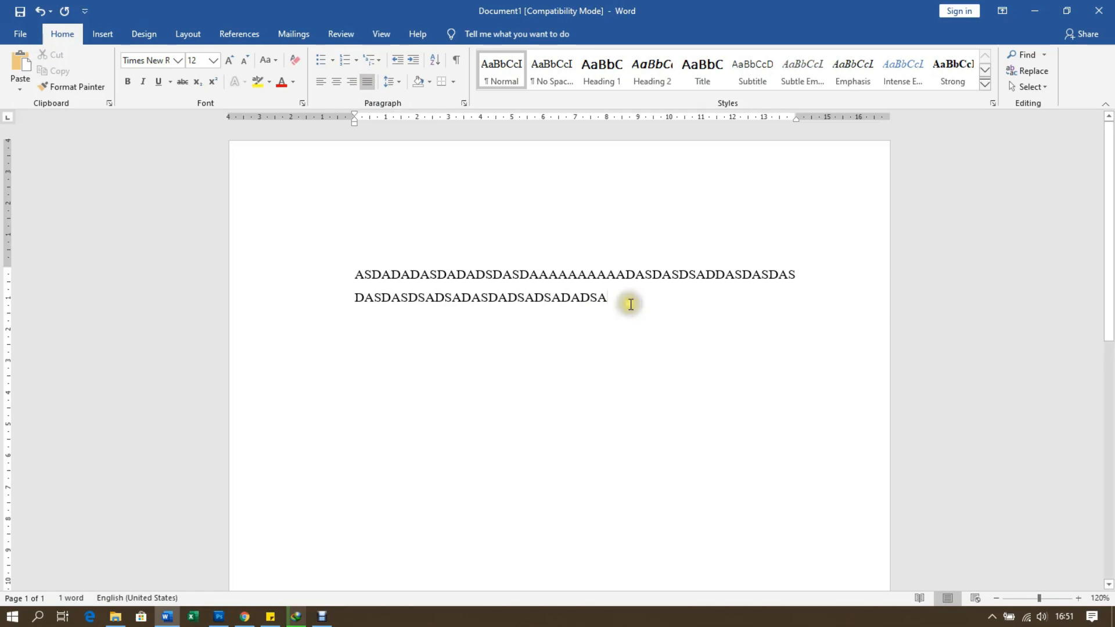
left_click_drag(622, 299, 329, 274)
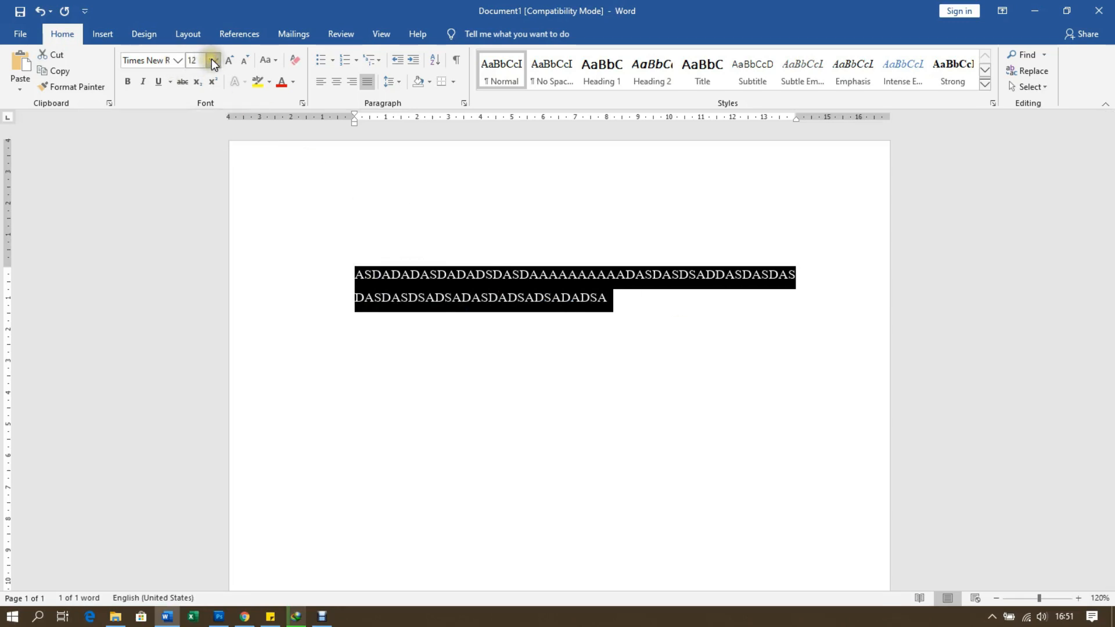
left_click(191, 35)
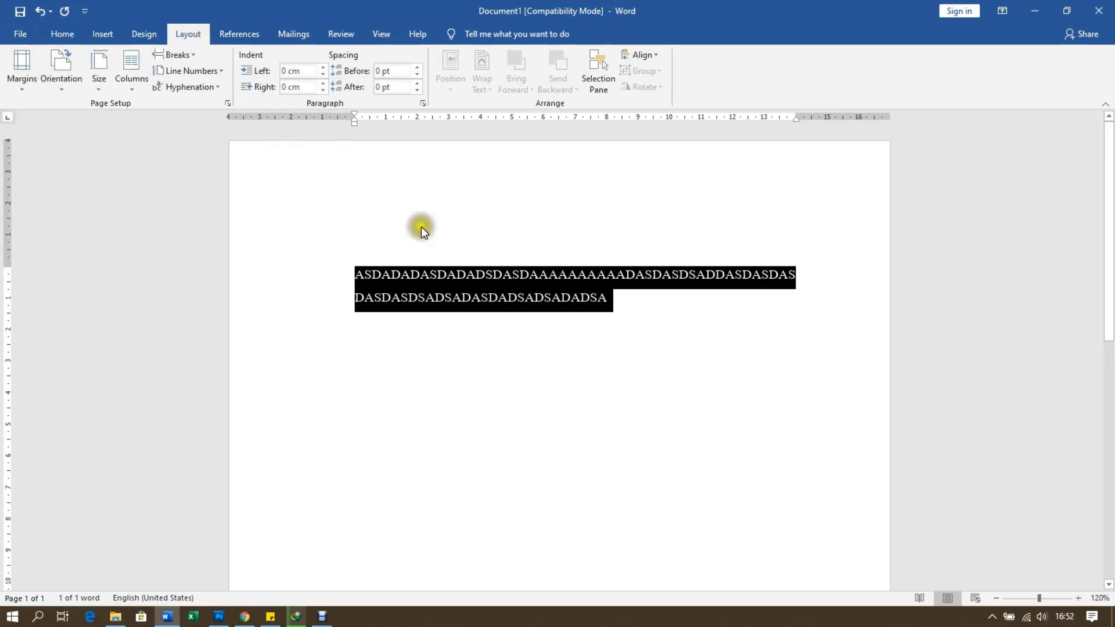
left_click(64, 33)
left_click(651, 301)
left_click_drag(607, 298, 284, 276)
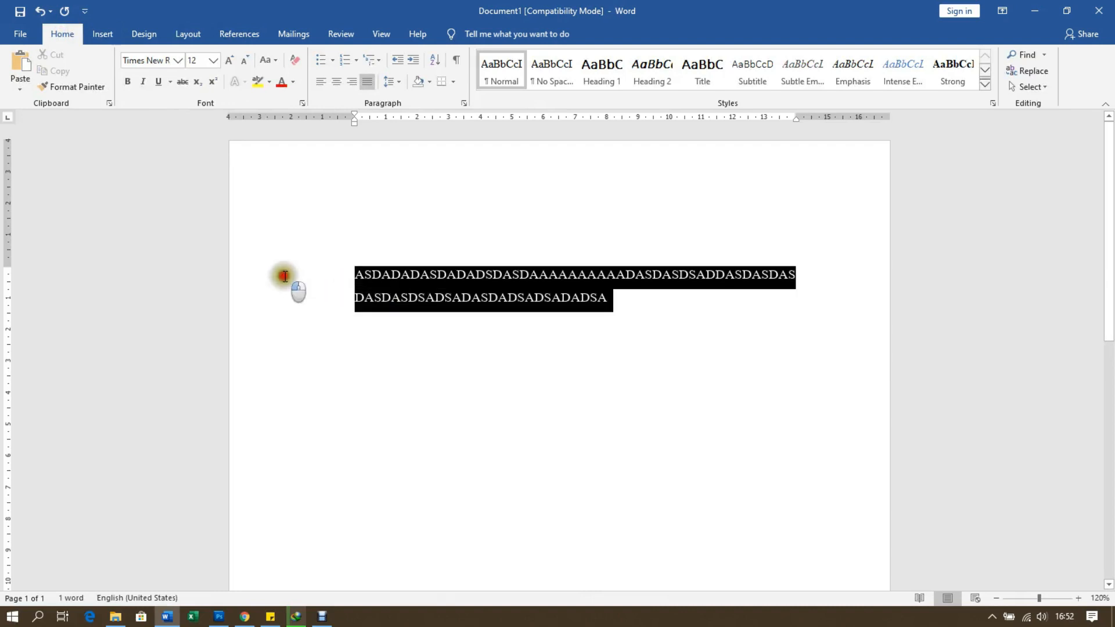
left_click_drag(638, 311, 372, 274)
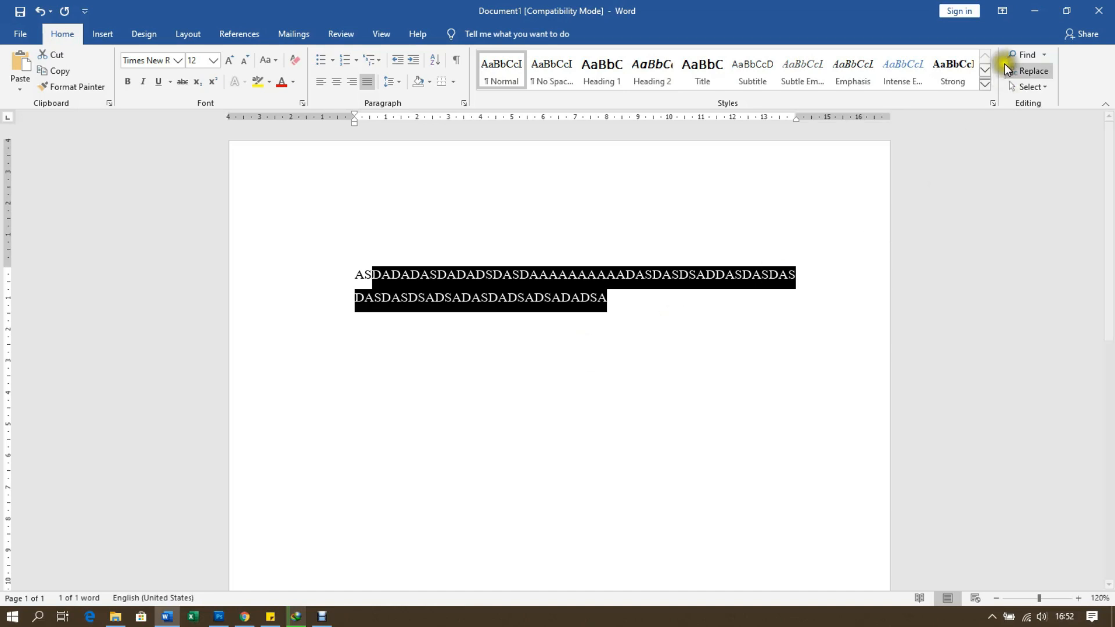
- Close the test document without saving the changes
left_click(1099, 9)
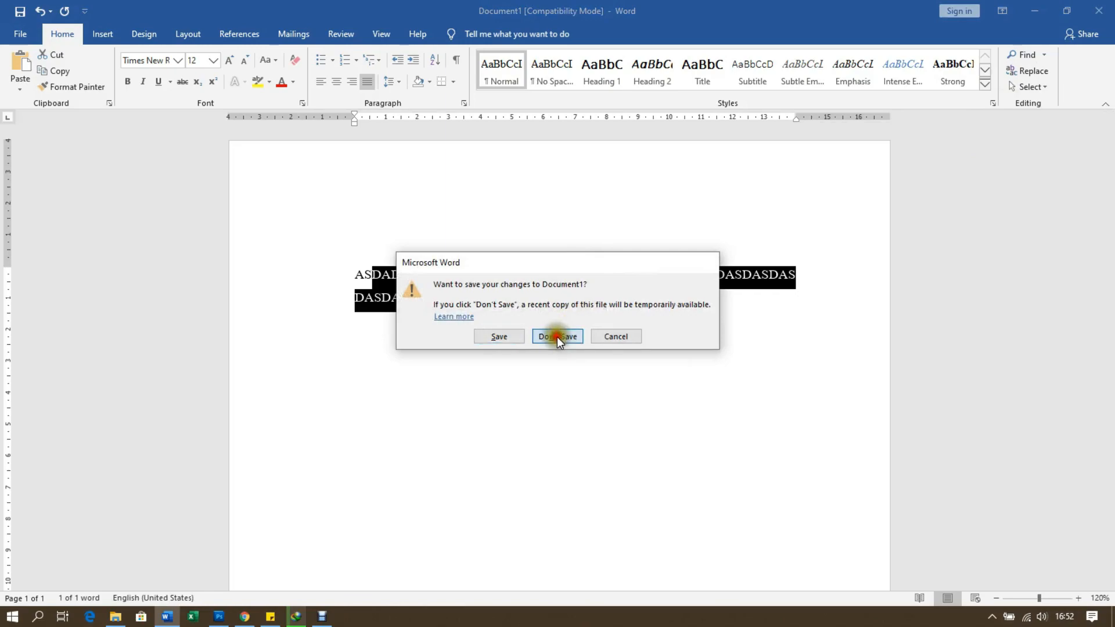
left_click(557, 337)
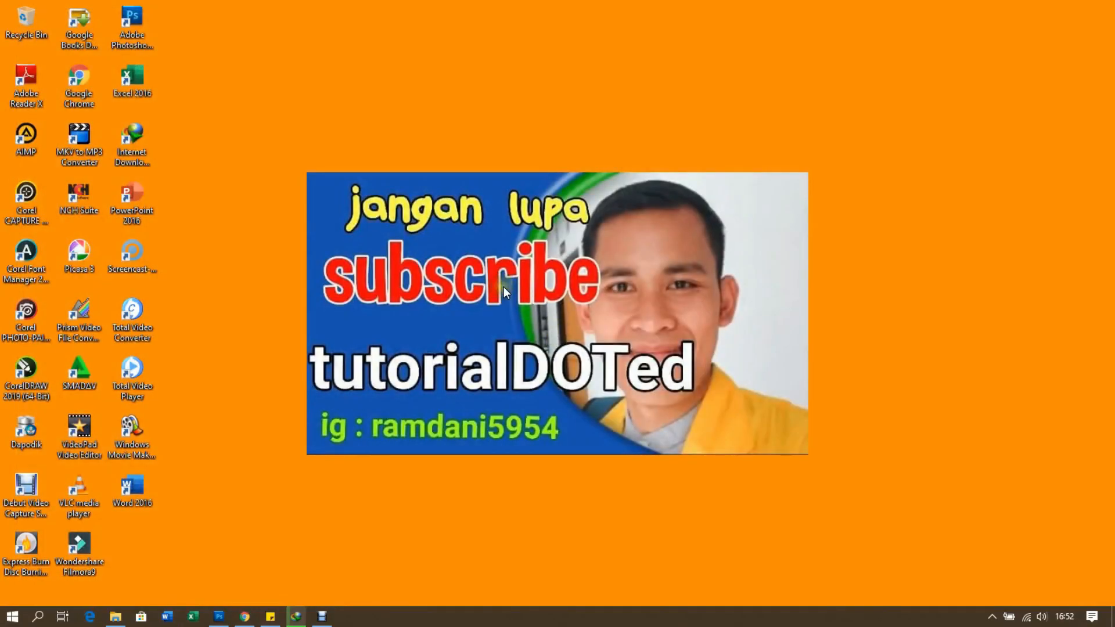